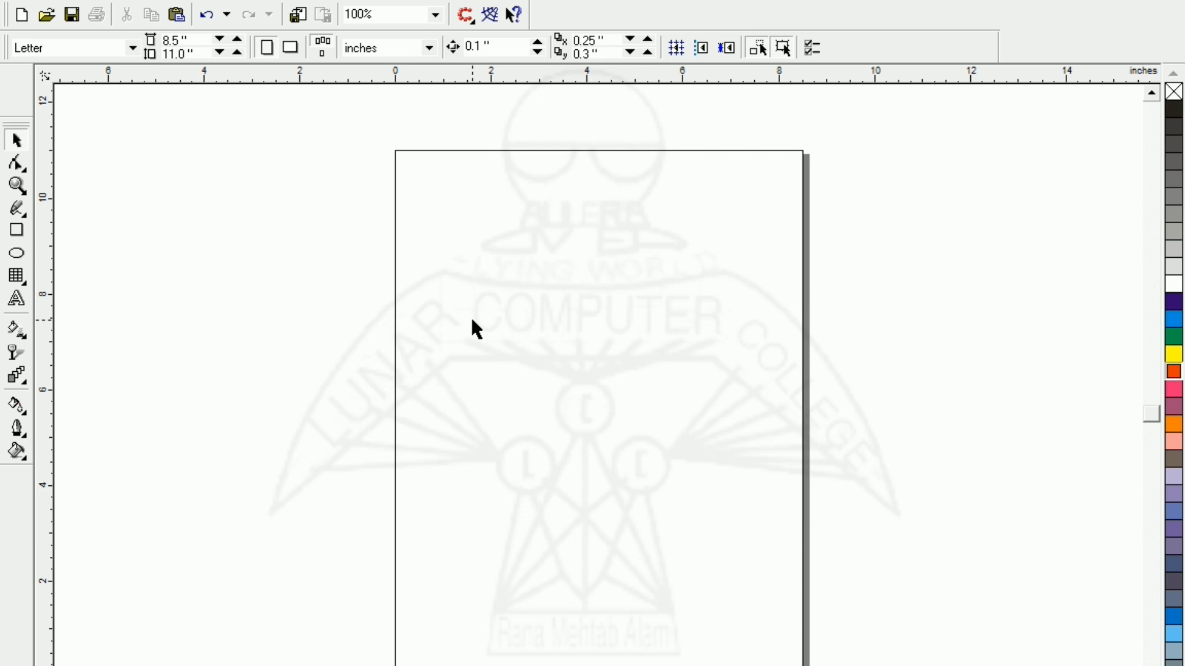
- Add the artistic text "p" near the middle of the page and enlarge it to about 134 pt
{"action": "left_click", "coordinate": [17, 300]}
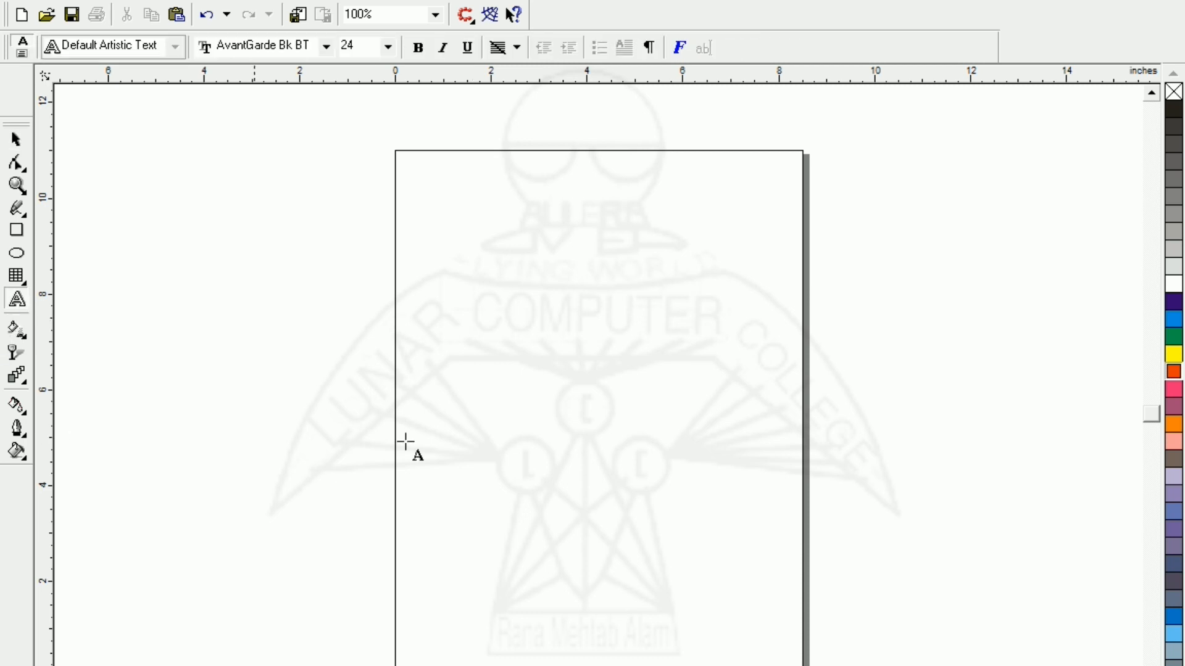
{"action": "left_click", "coordinate": [570, 337]}
{"action": "type", "text": "p"}
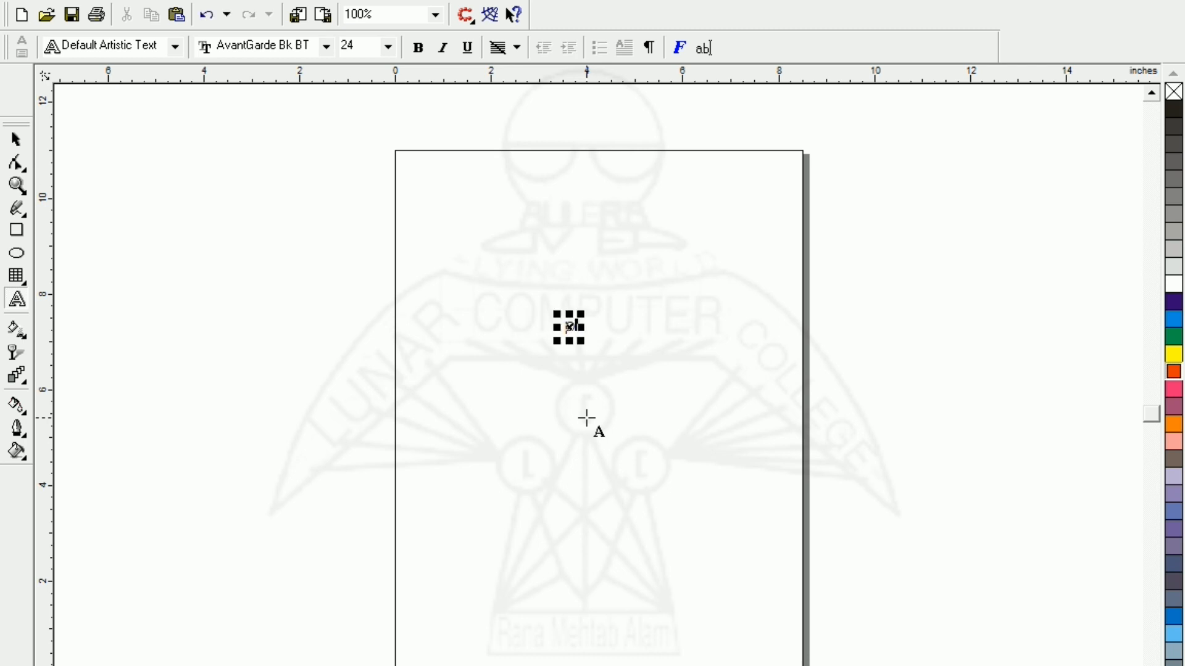
{"action": "left_click_drag", "start_coordinate": [578, 337], "coordinate": [620, 414]}
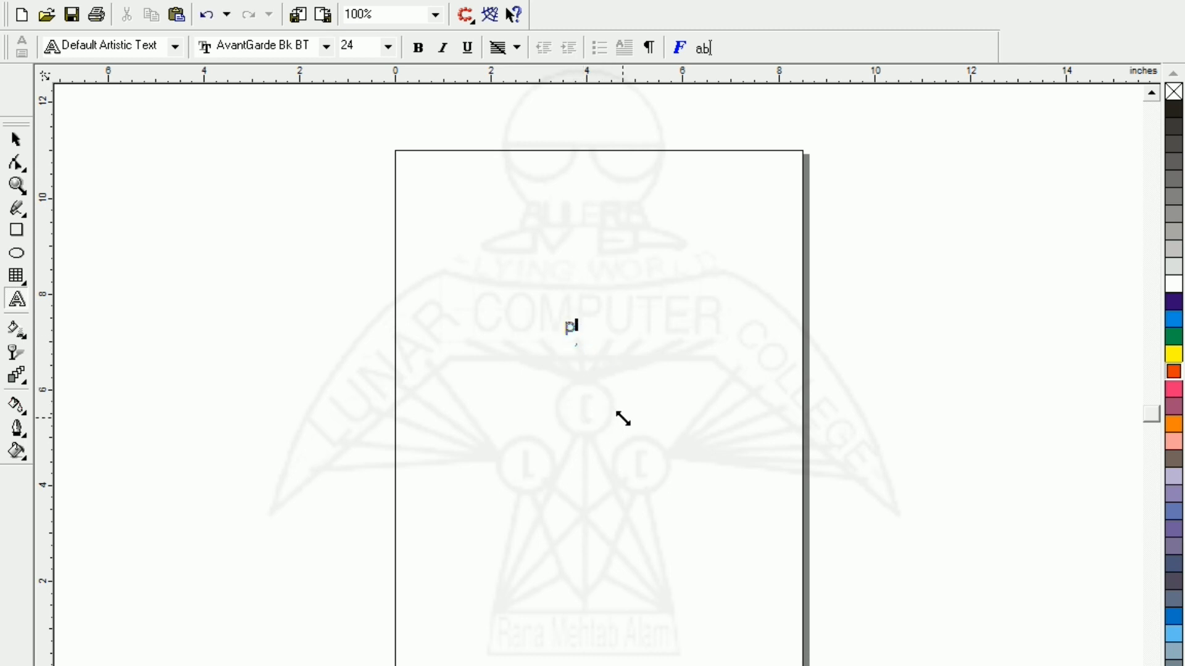
{"action": "left_click", "coordinate": [16, 140]}
{"action": "left_click", "coordinate": [477, 435]}
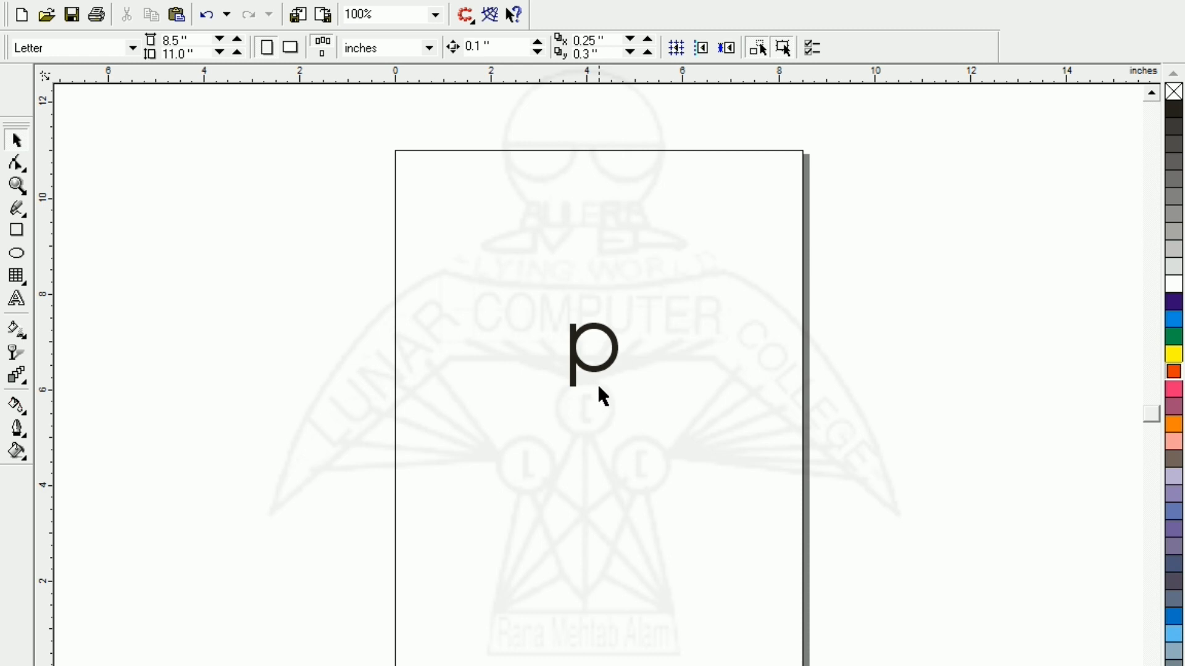
- Rotate the letter p 30 degrees counterclockwise
{"action": "left_click", "coordinate": [597, 372]}
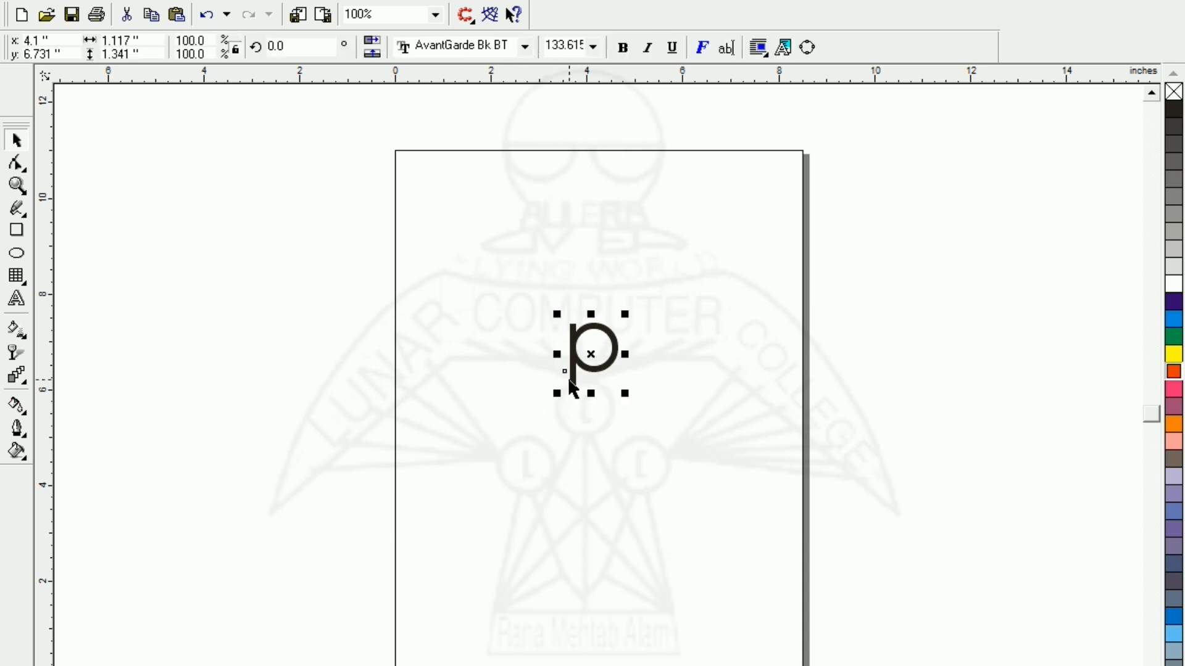
{"action": "key", "text": "shift+F2"}
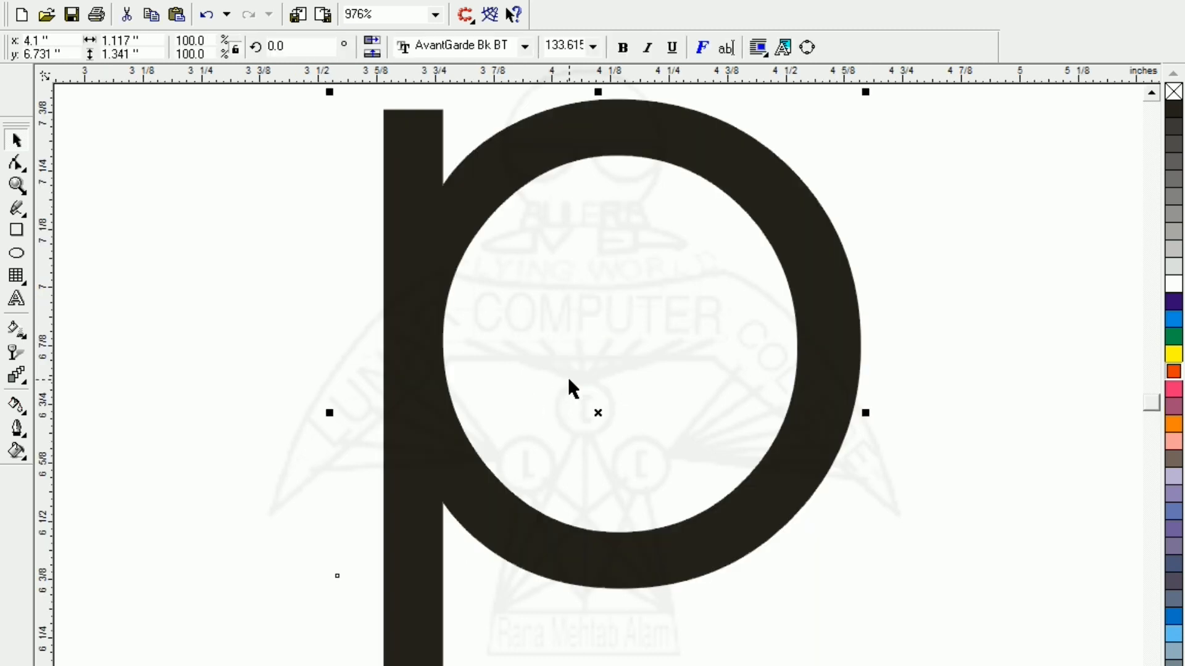
{"action": "key", "text": "F3"}
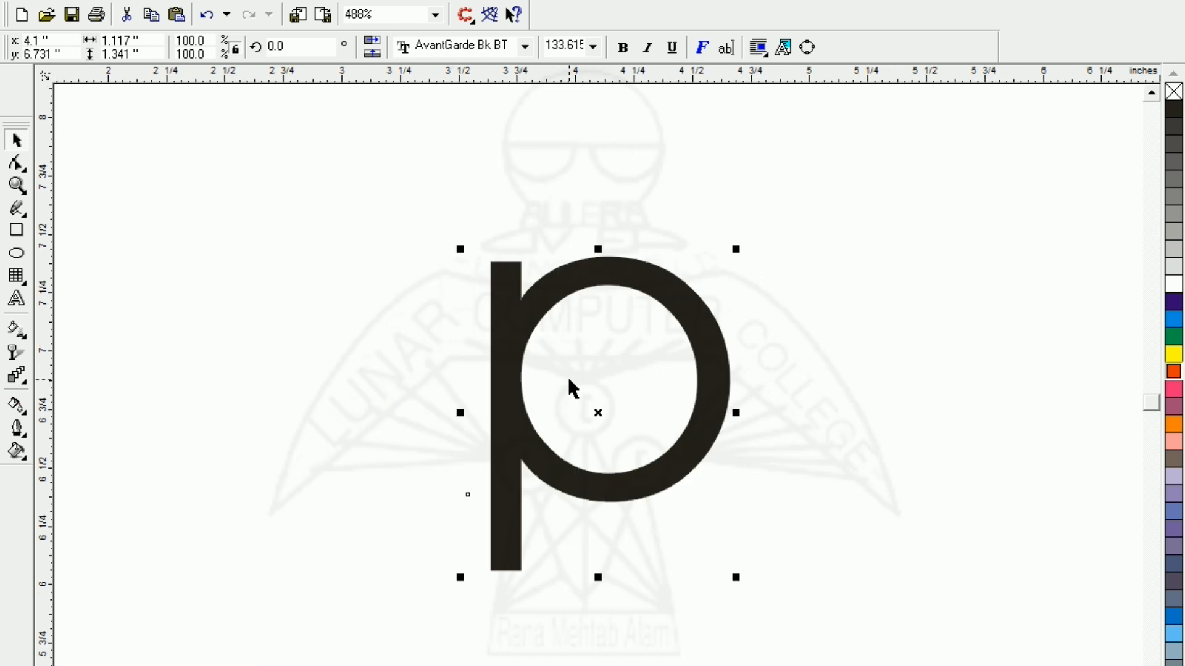
{"action": "left_click", "coordinate": [366, 364]}
{"action": "left_click", "coordinate": [603, 489]}
{"action": "left_click", "coordinate": [597, 416]}
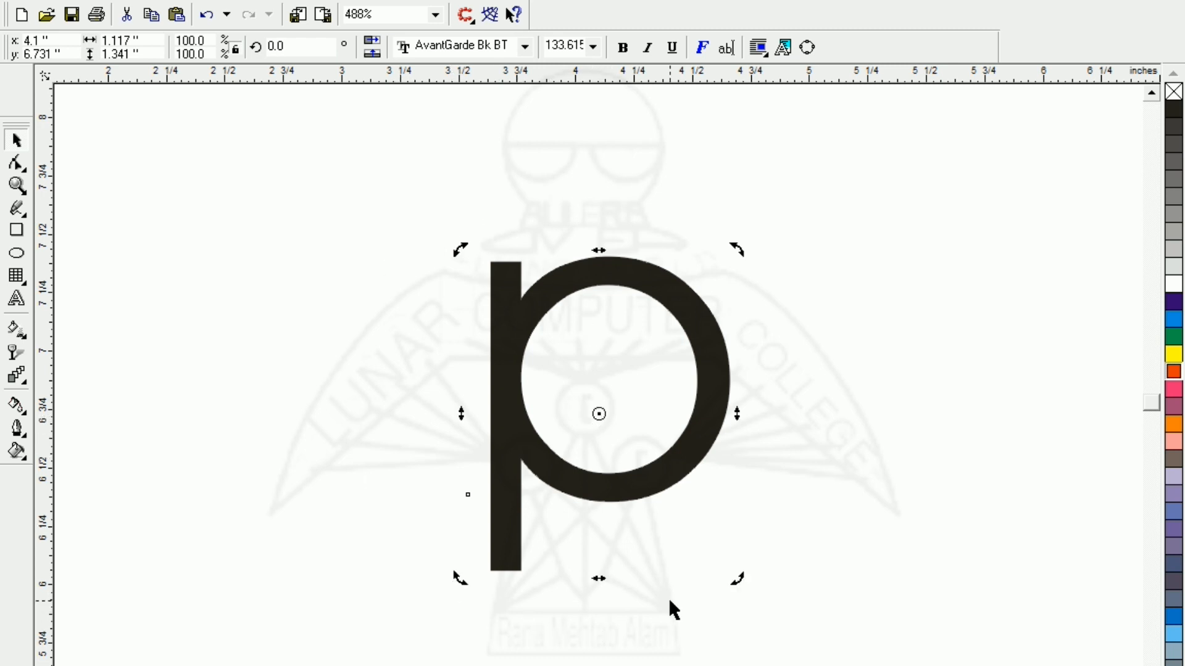
{"action": "left_click_drag", "start_coordinate": [734, 584], "coordinate": [821, 526]}
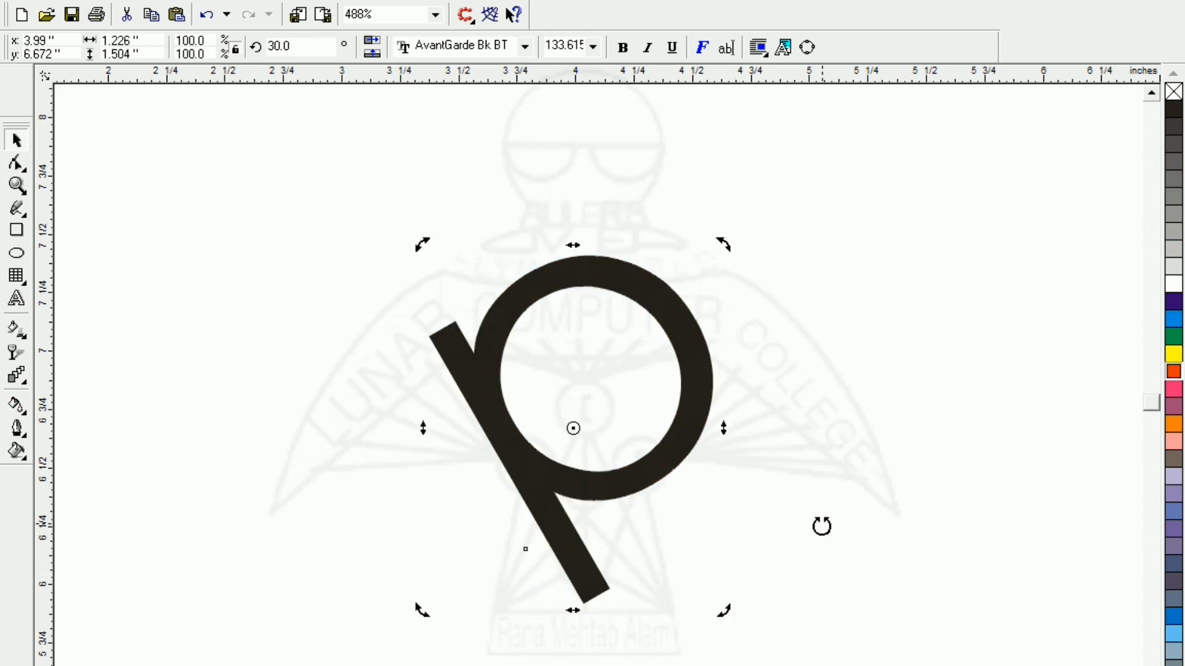
- Make a horizontally mirrored copy of the p on its right side and nudge it 0.2 inches left so the rings overlap
{"action": "left_click", "coordinate": [315, 493]}
{"action": "key", "text": "F3"}
{"action": "left_click_drag", "start_coordinate": [412, 279], "coordinate": [732, 621]}
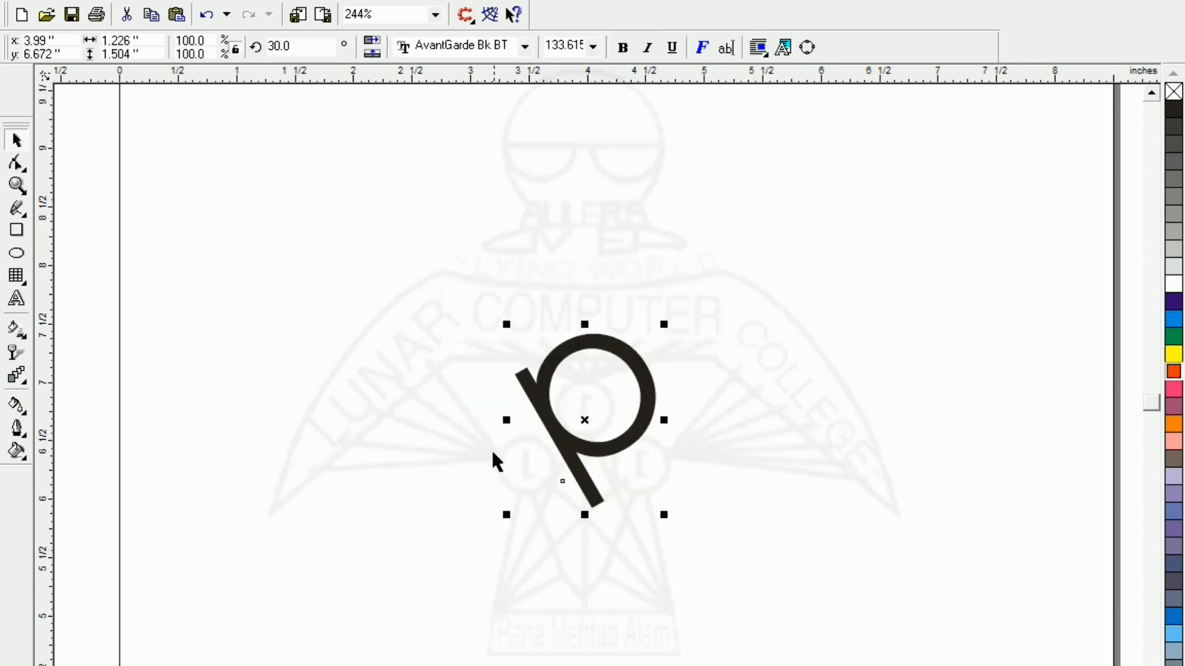
{"action": "left_click_drag", "start_coordinate": [506, 420], "coordinate": [679, 437]}
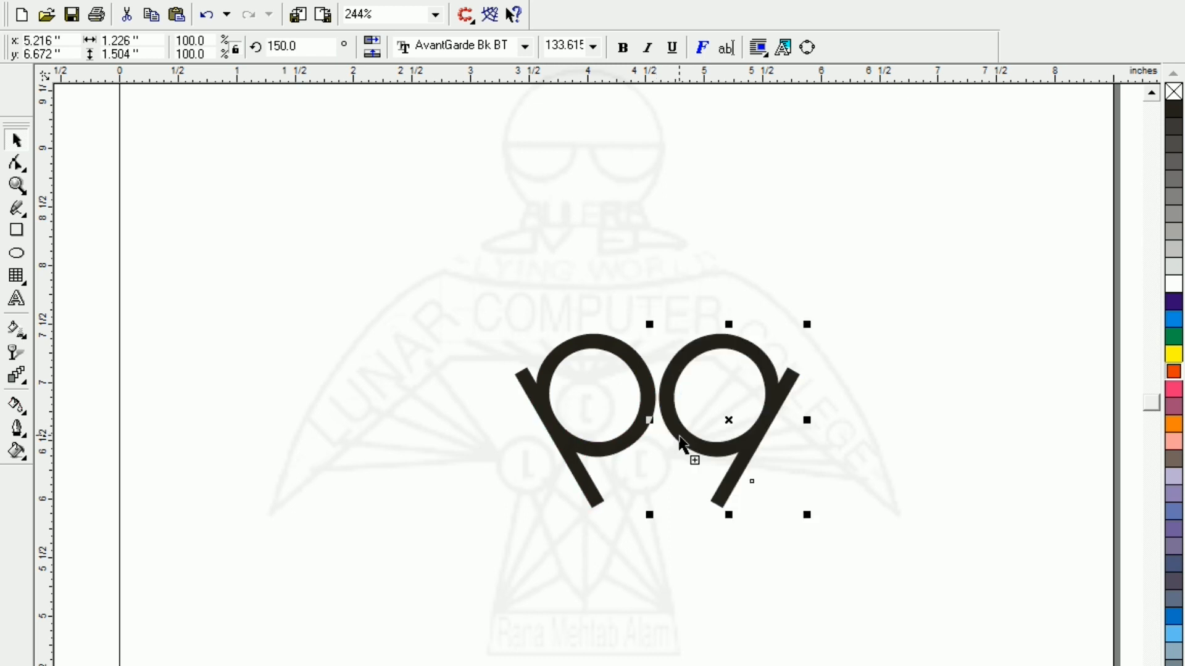
{"action": "key", "text": "Left"}
{"action": "key", "text": "Left"}
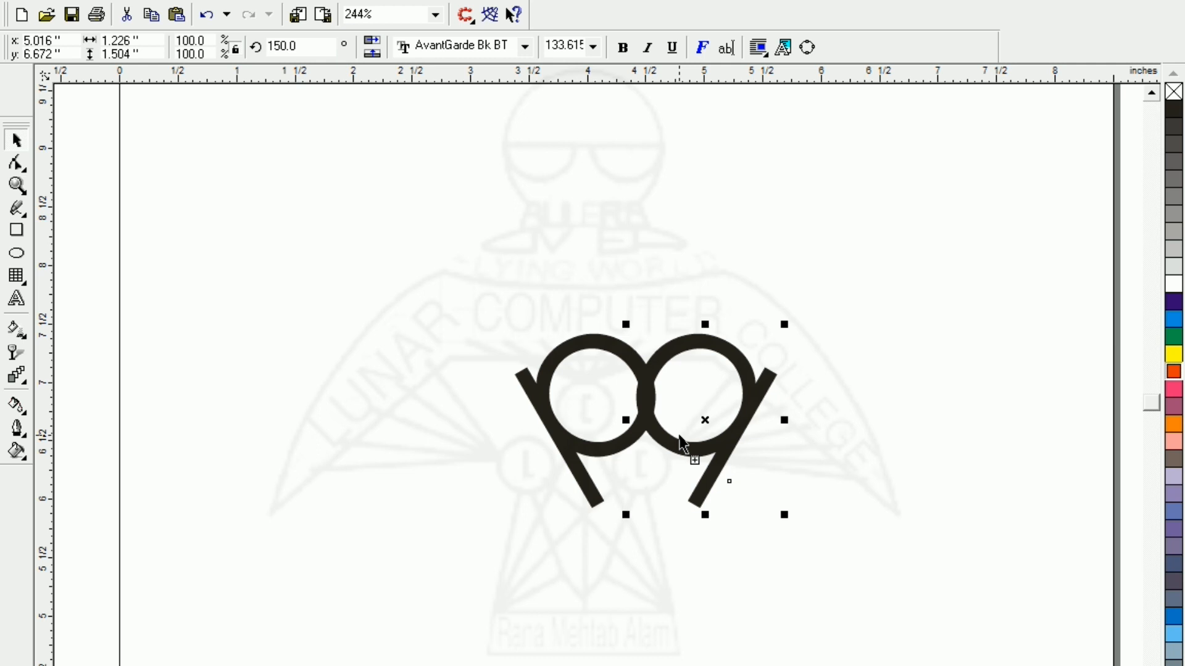
- Remove the fill from both letters, give them a black outline, and move the pair to the upper part of the page
{"action": "left_click", "coordinate": [379, 272]}
{"action": "left_click_drag", "start_coordinate": [383, 211], "coordinate": [849, 636]}
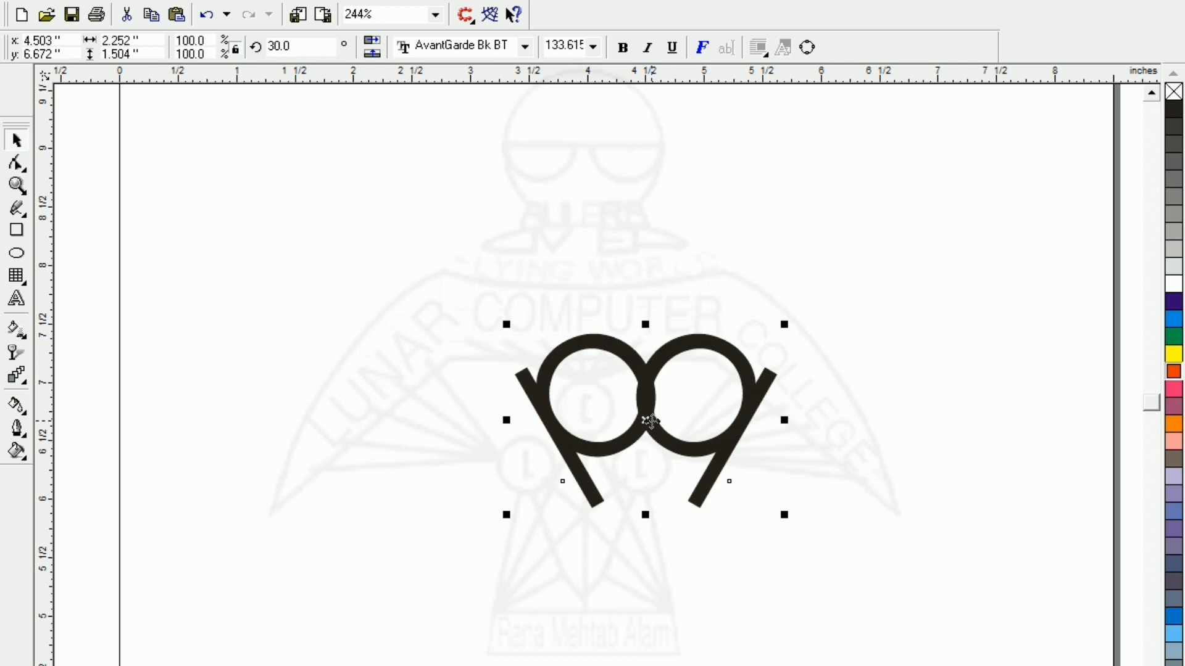
{"action": "left_click_drag", "start_coordinate": [643, 419], "coordinate": [960, 210]}
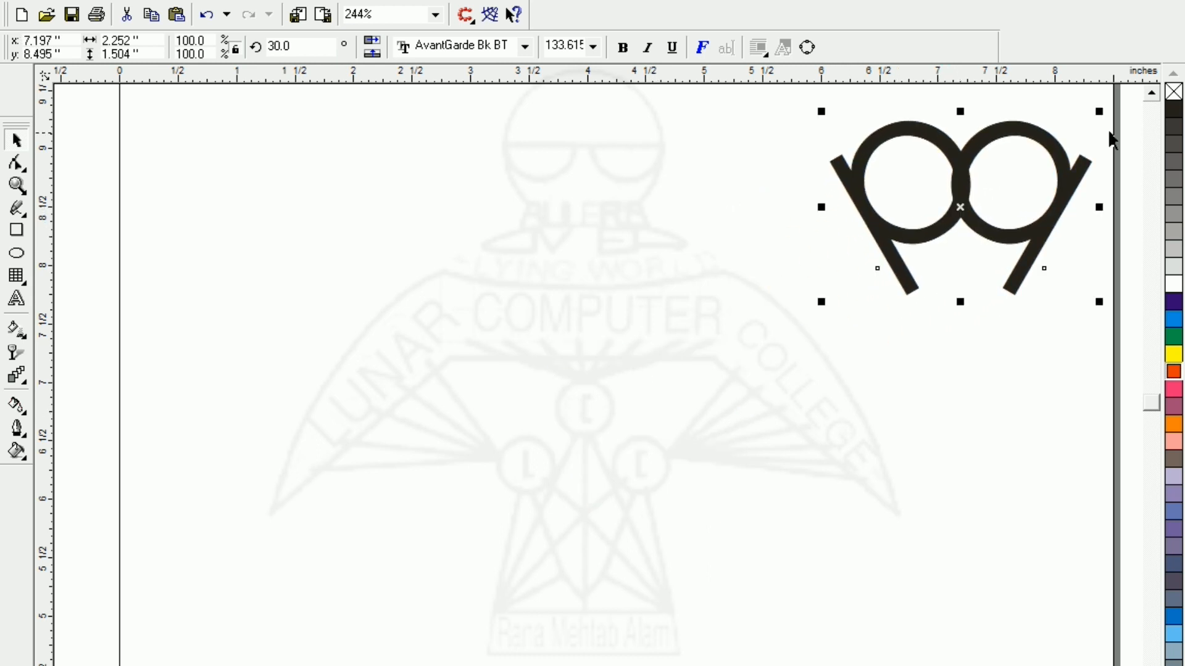
{"action": "left_click", "coordinate": [1174, 93]}
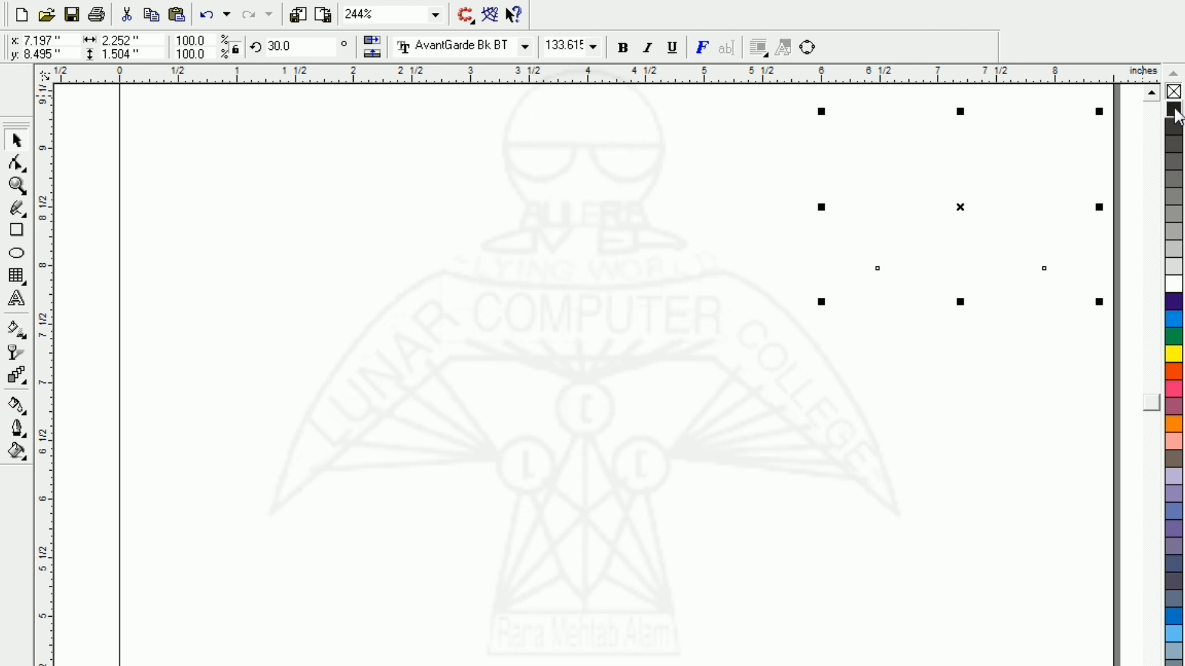
{"action": "right_click", "coordinate": [1176, 111]}
{"action": "left_click_drag", "start_coordinate": [961, 208], "coordinate": [522, 187]}
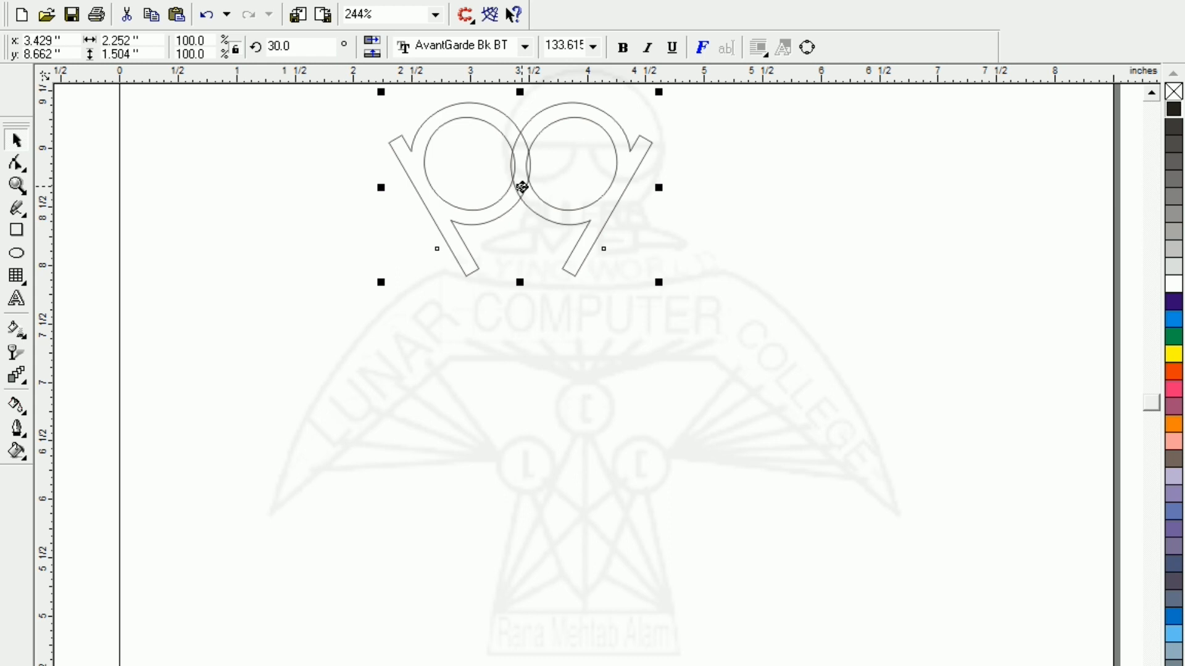
- Convert both letters to curves and weld them into one shape
{"action": "key", "text": "ctrl+q"}
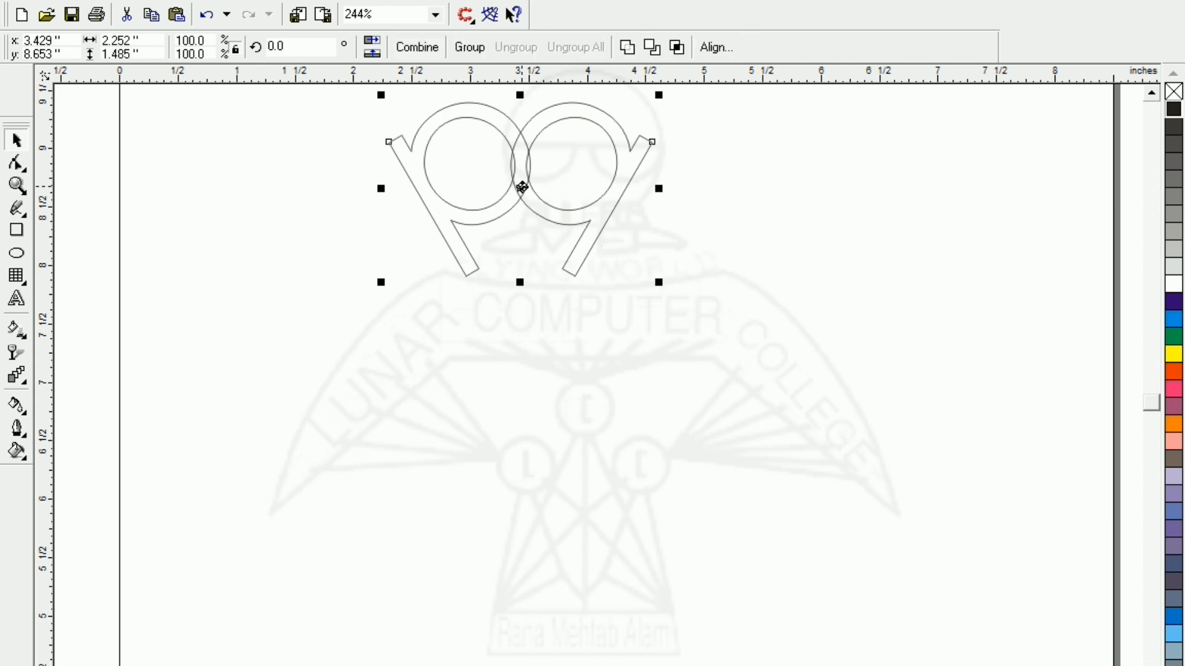
{"action": "left_click", "coordinate": [636, 52]}
{"action": "left_click", "coordinate": [478, 286]}
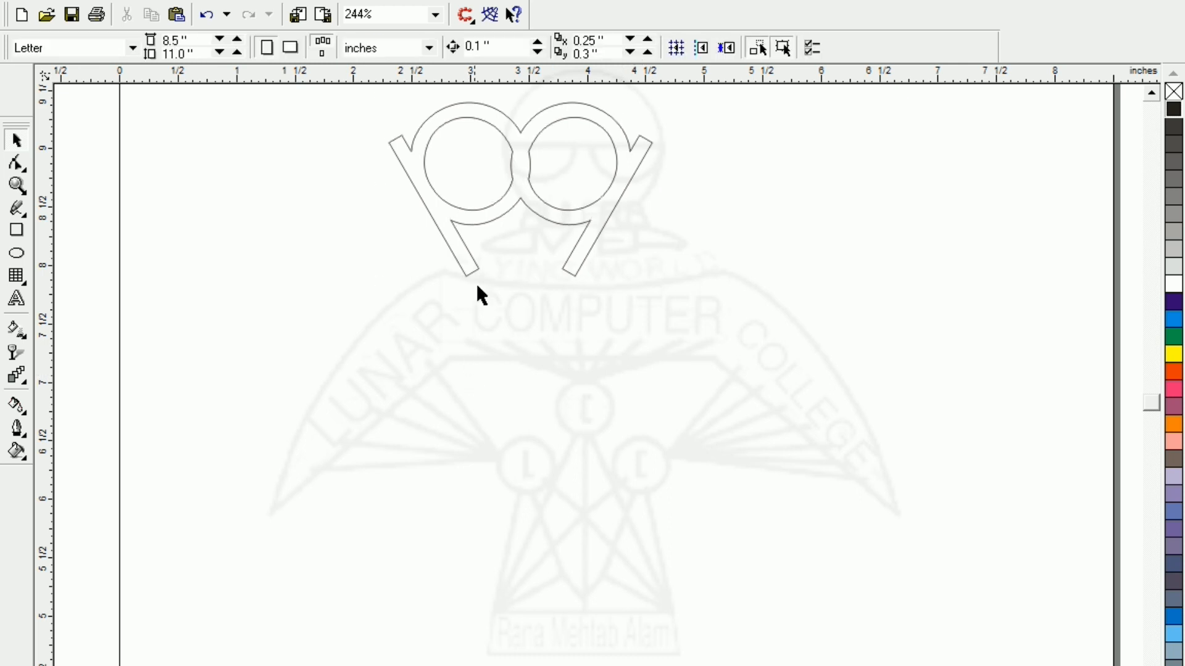
- Move the welded shape down, then add a vertically mirrored copy below it, nudged 0.1 inches up so the legs overlap
{"action": "left_click", "coordinate": [526, 205]}
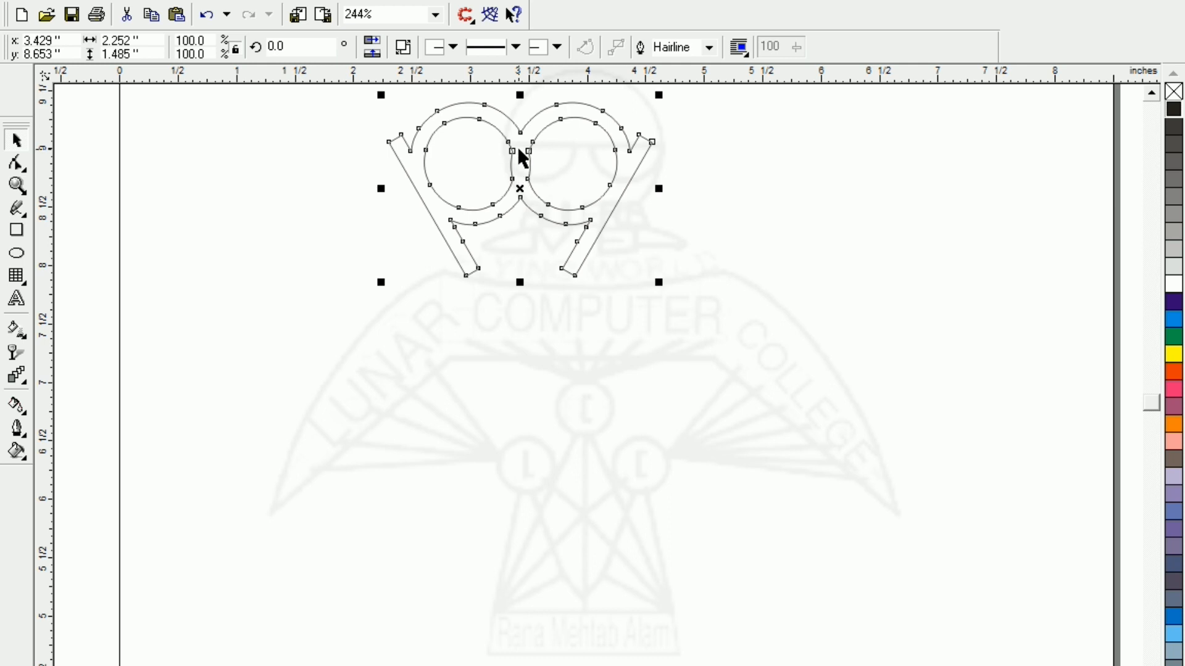
{"action": "left_click_drag", "start_coordinate": [518, 198], "coordinate": [530, 422]}
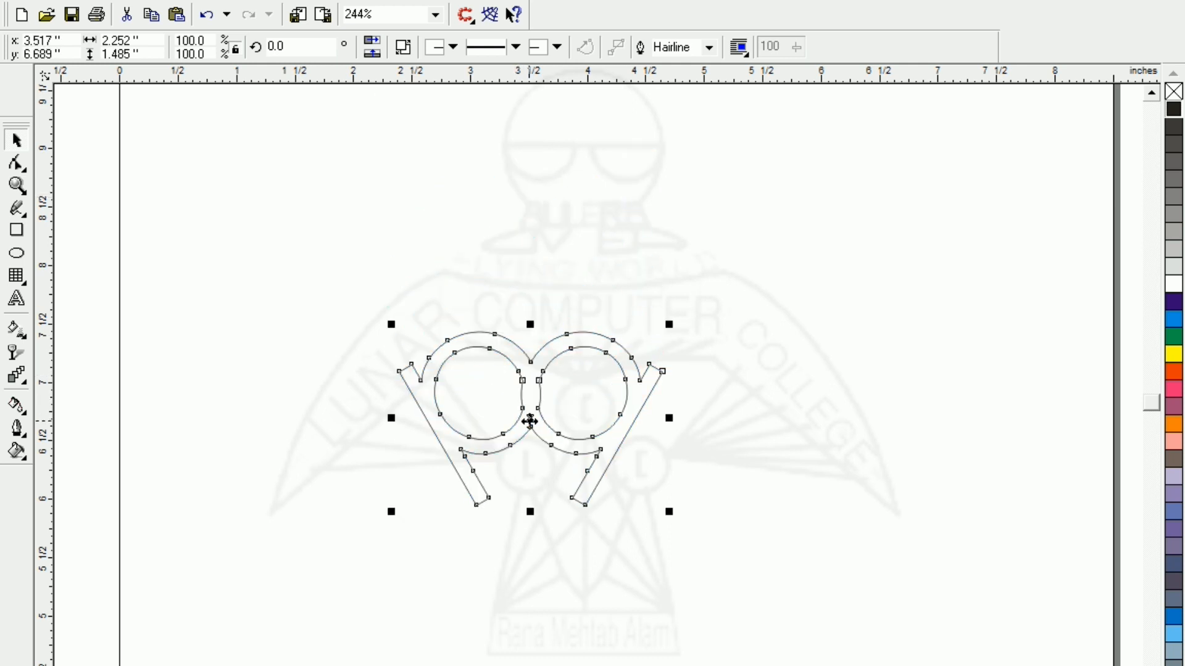
{"action": "left_click_drag", "start_coordinate": [533, 323], "coordinate": [517, 550]}
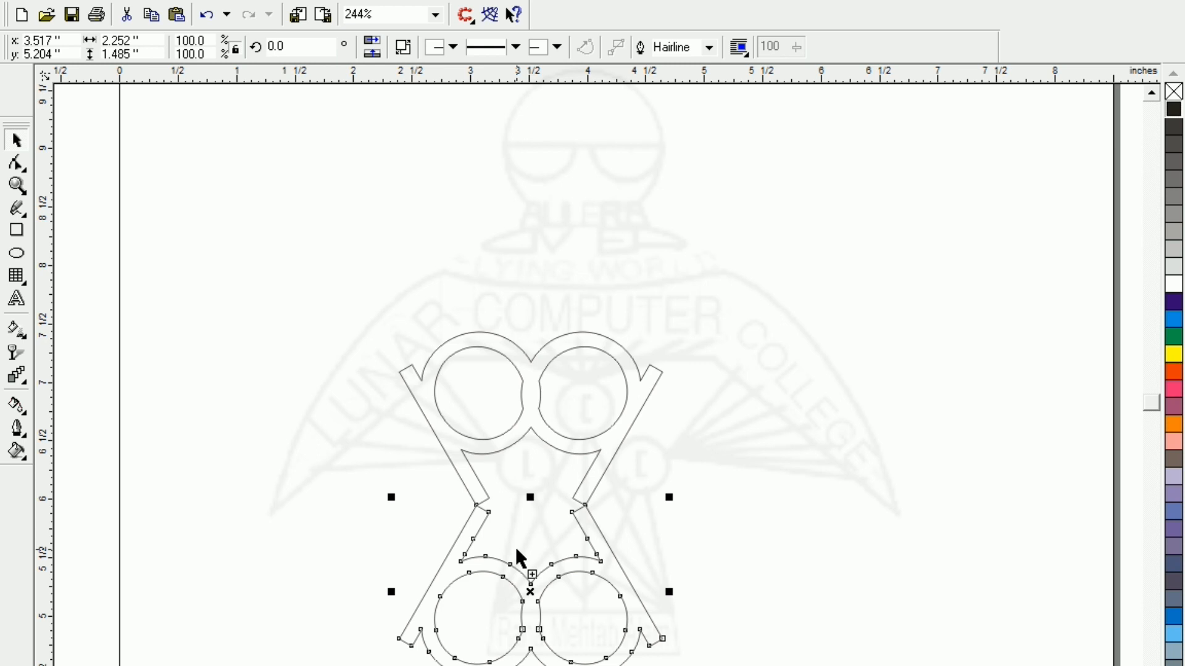
{"action": "key", "text": "Up"}
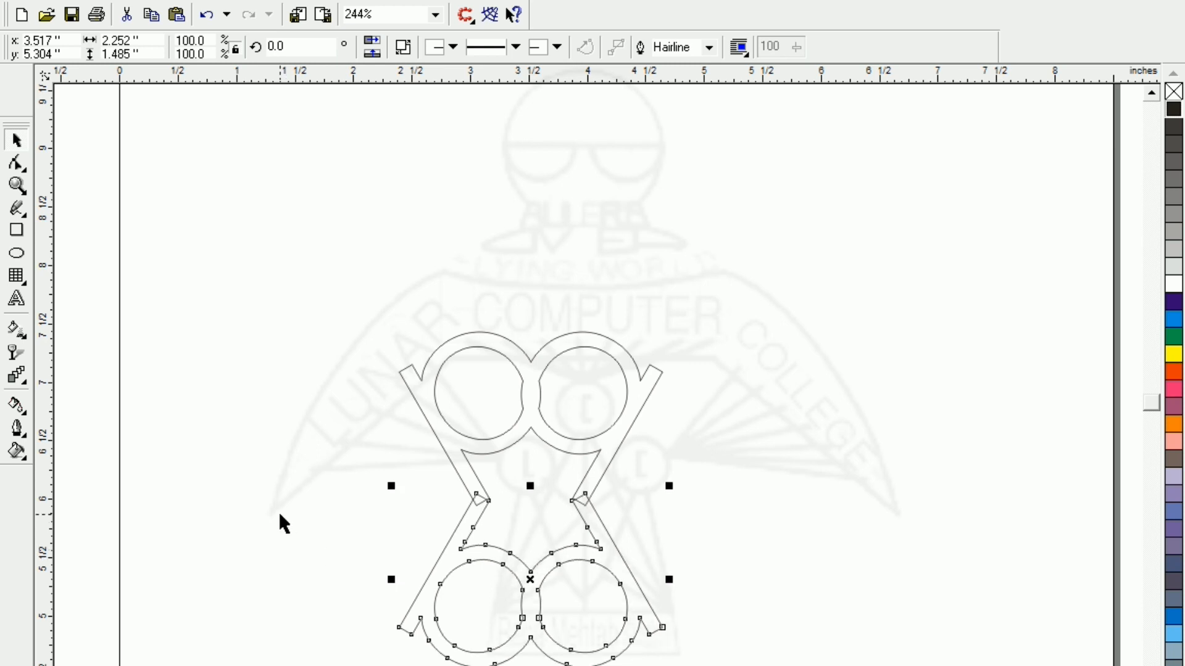
- Weld the upper and lower shapes into one outline and move it up about 1 inch on the page
{"action": "left_click_drag", "start_coordinate": [446, 621], "coordinate": [709, 665]}
{"action": "left_click", "coordinate": [626, 47]}
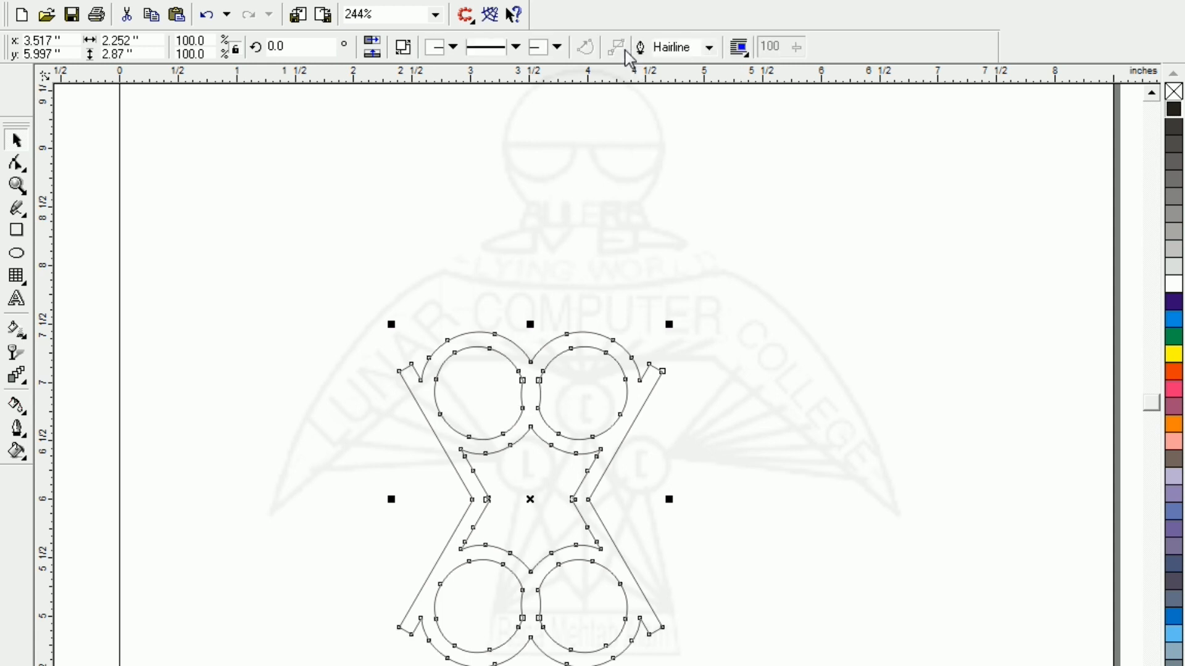
{"action": "left_click", "coordinate": [370, 225]}
{"action": "left_click_drag", "start_coordinate": [452, 530], "coordinate": [468, 418]}
{"action": "left_click", "coordinate": [343, 442]}
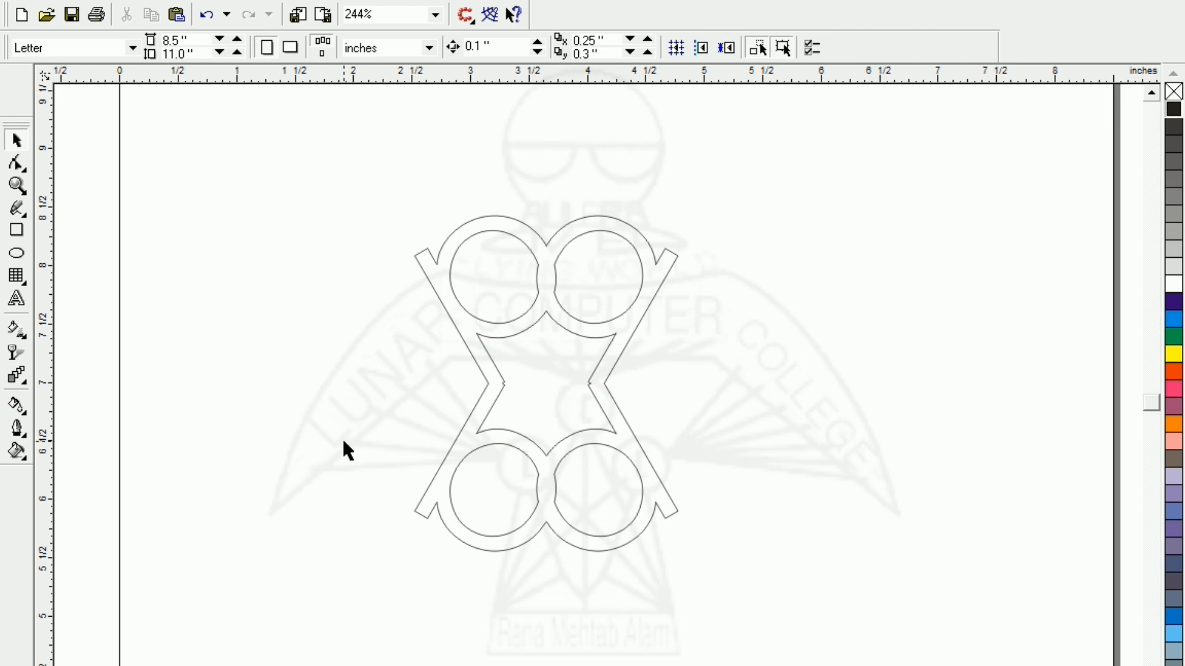
- Duplicate the welded outline to its right and rotate the copy 90 degrees
{"action": "left_click_drag", "start_coordinate": [335, 156], "coordinate": [750, 619]}
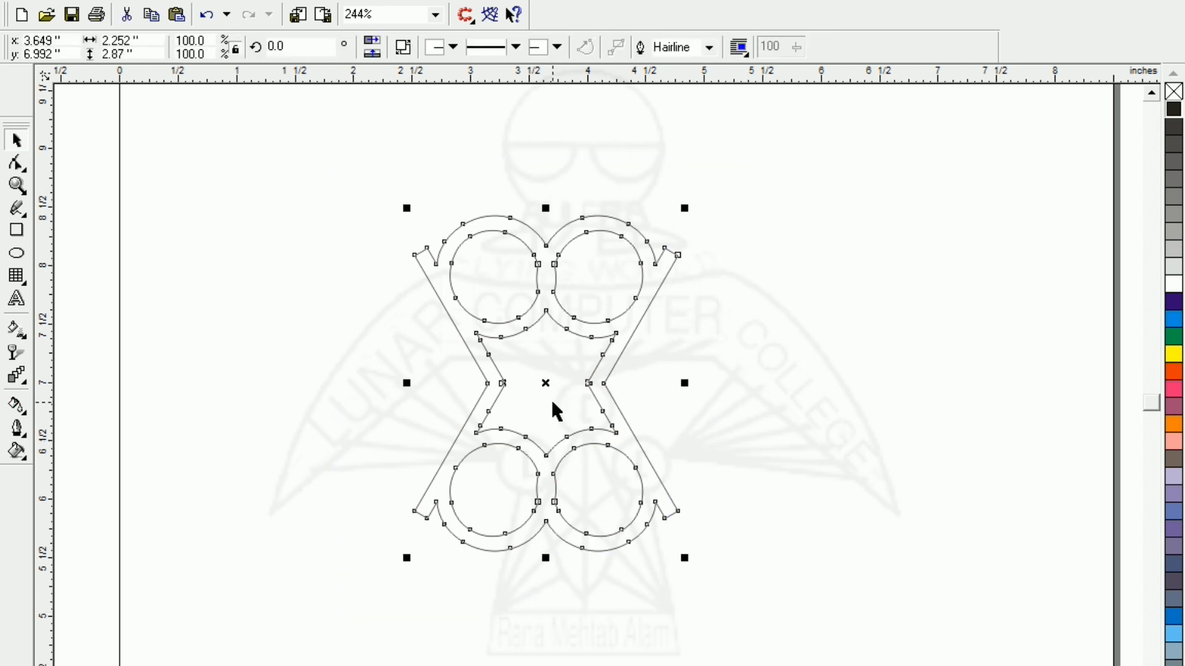
{"action": "left_click_drag", "start_coordinate": [546, 383], "coordinate": [843, 395]}
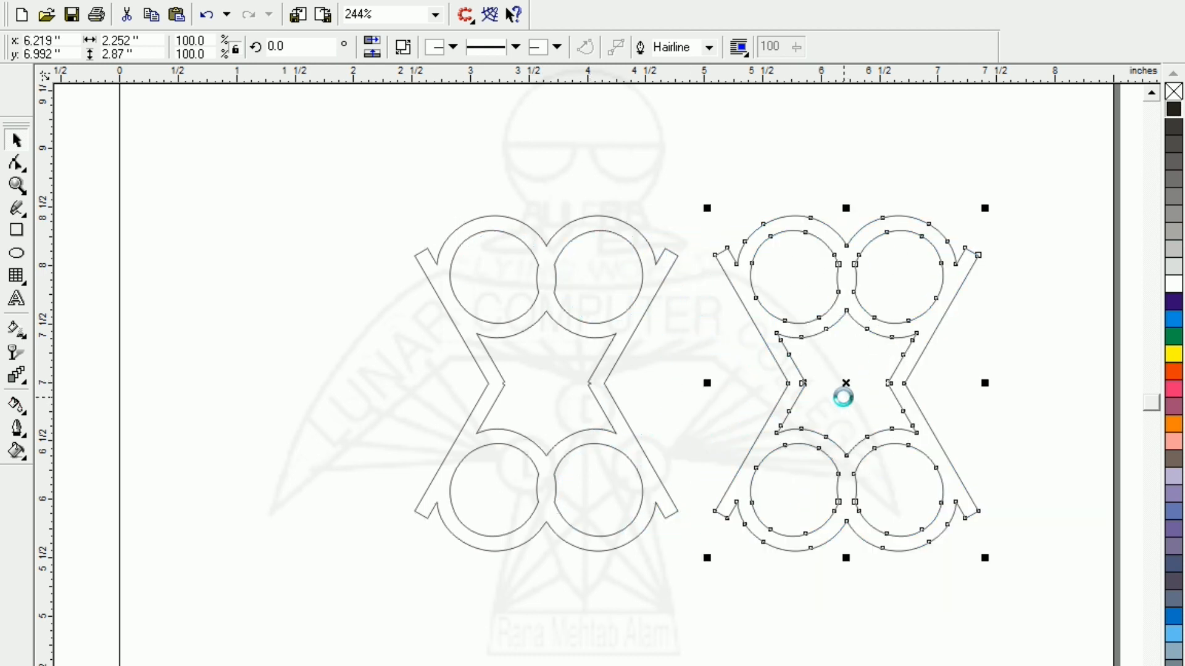
{"action": "left_click_drag", "start_coordinate": [290, 45], "coordinate": [256, 45]}
{"action": "type", "text": "90"}
{"action": "key", "text": "Return"}
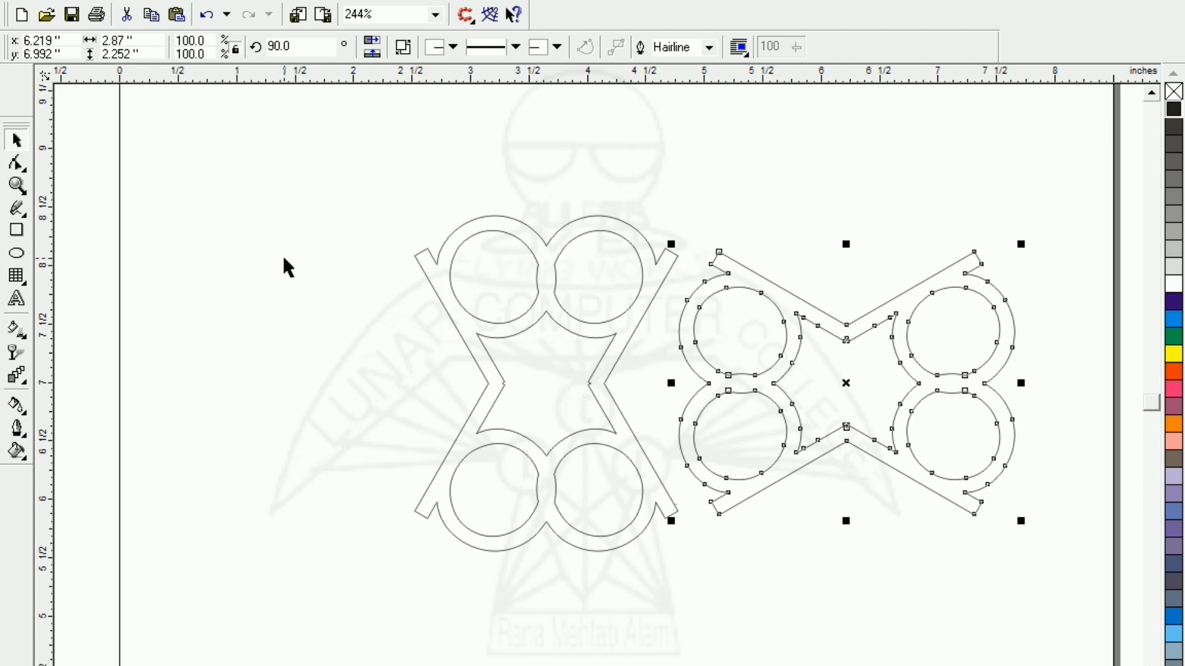
- Align the upright and rotated outlines on a common center and weld them into a single ornament
{"action": "left_click", "coordinate": [312, 197]}
{"action": "left_click_drag", "start_coordinate": [338, 132], "coordinate": [1083, 606]}
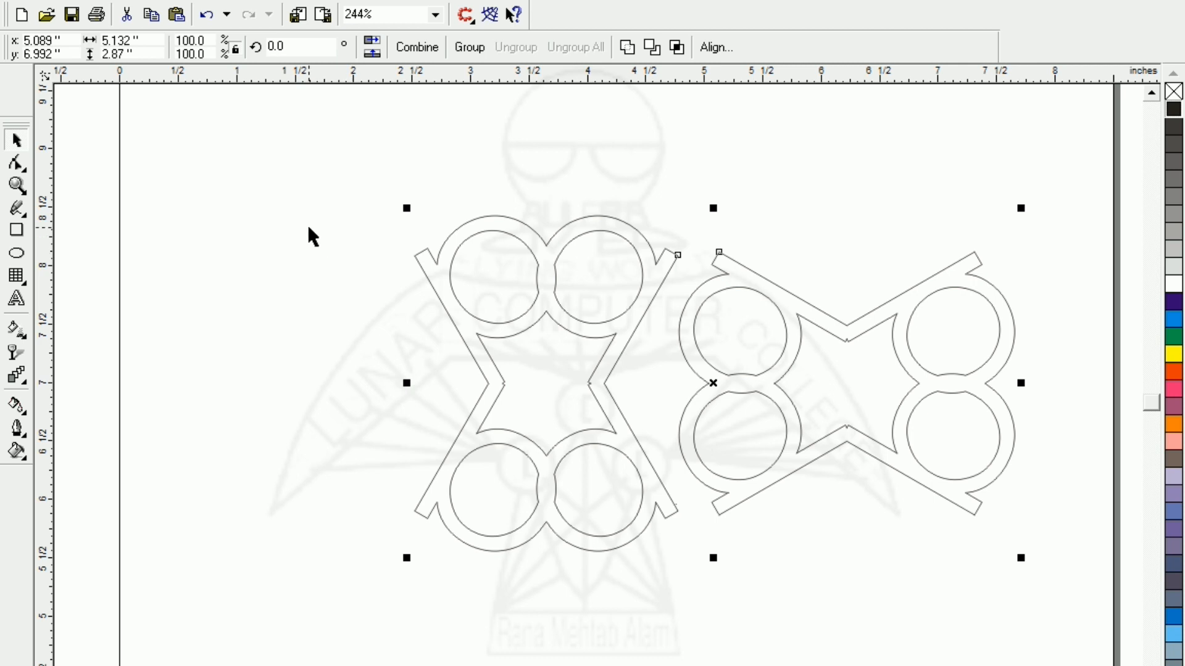
{"action": "key", "text": "c"}
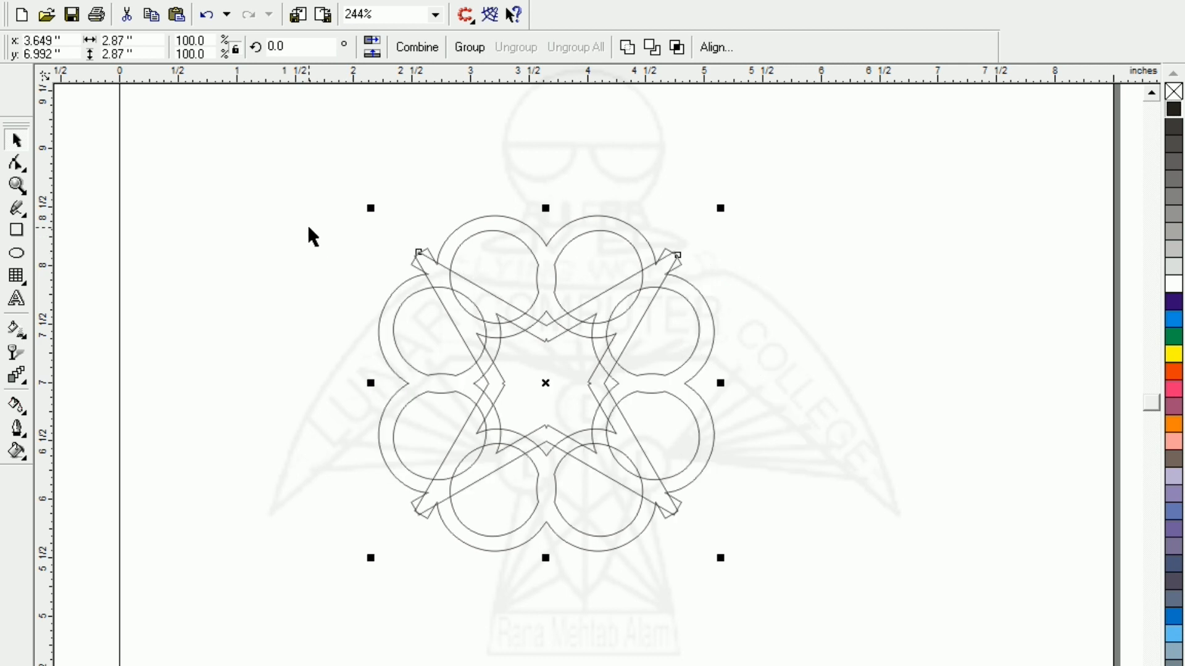
{"action": "left_click", "coordinate": [291, 345]}
{"action": "left_click_drag", "start_coordinate": [671, 589], "coordinate": [805, 607]}
{"action": "left_click", "coordinate": [627, 47]}
{"action": "left_click", "coordinate": [196, 247]}
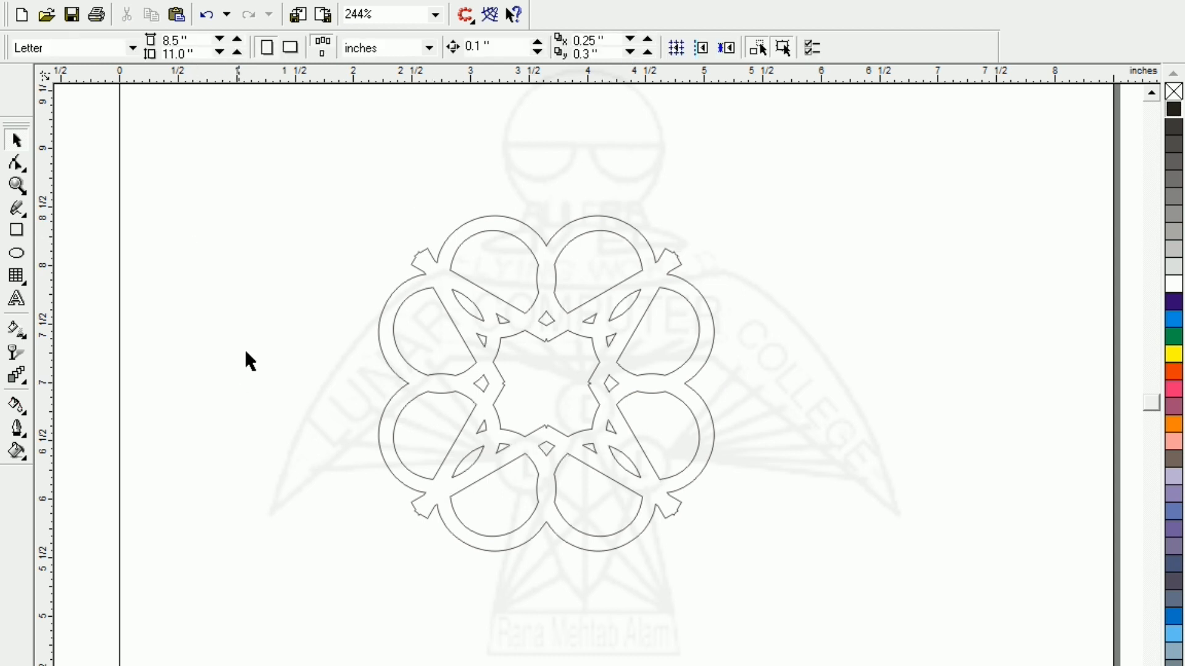
- Apply the bright blue palette color to both the fill and the outline of the welded ornament
{"action": "left_click_drag", "start_coordinate": [286, 158], "coordinate": [830, 656]}
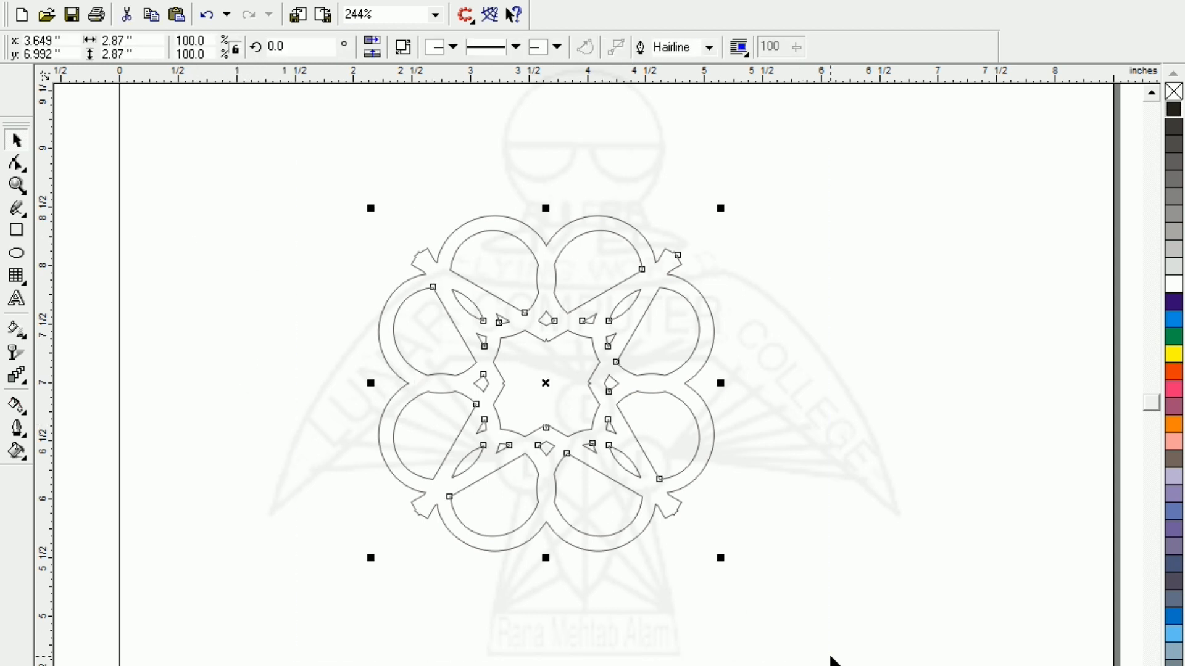
{"action": "key", "text": "shift+F2"}
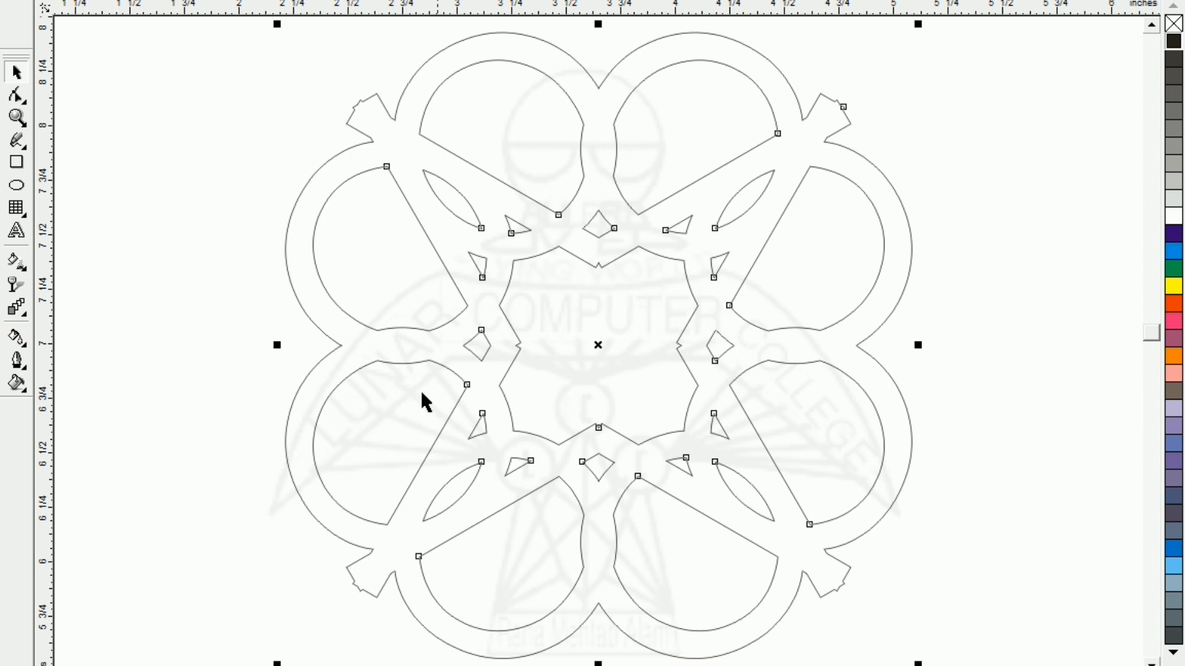
{"action": "left_click", "coordinate": [229, 167]}
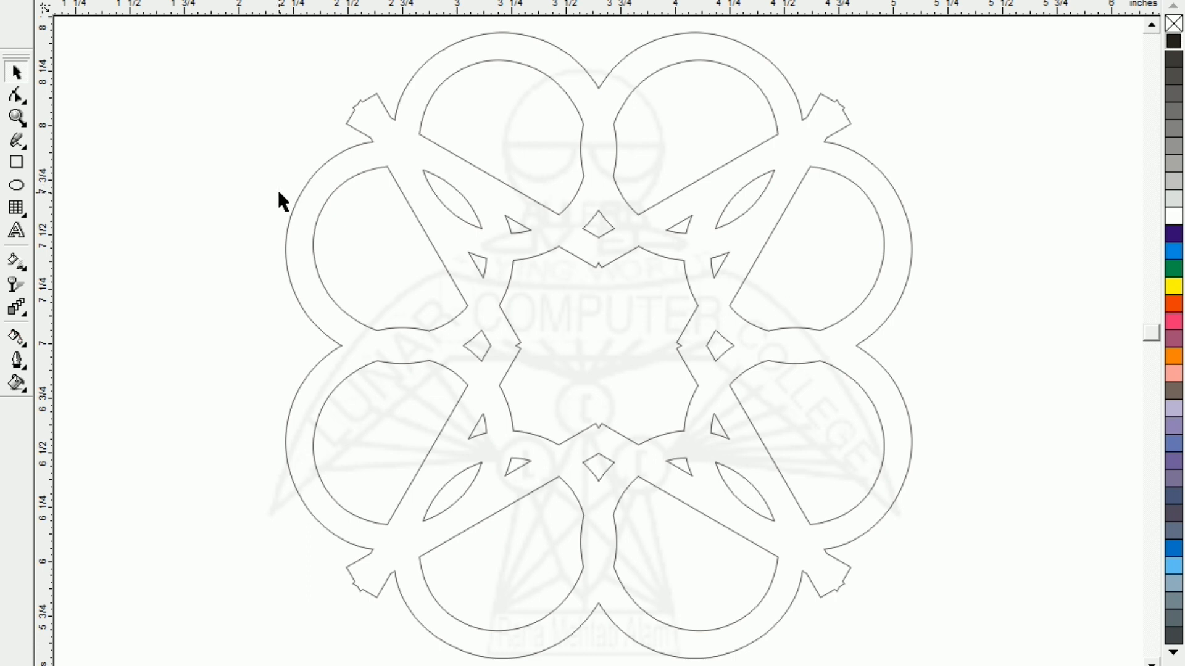
{"action": "left_click", "coordinate": [290, 209]}
{"action": "left_click", "coordinate": [1172, 250]}
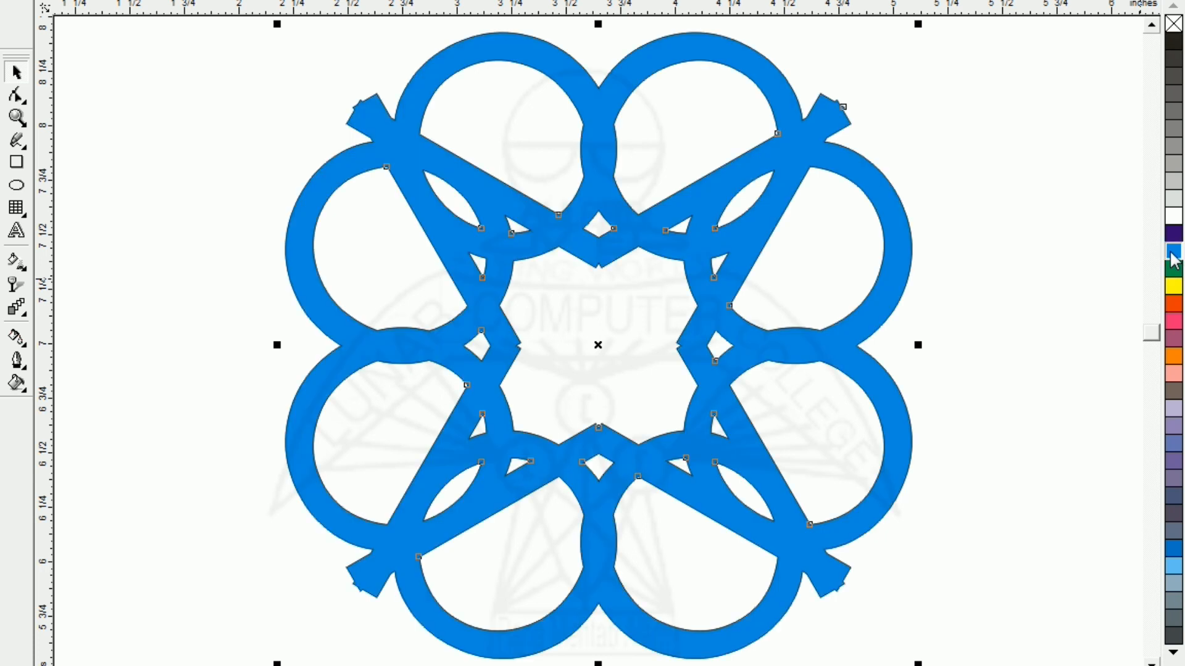
{"action": "right_click", "coordinate": [1171, 250]}
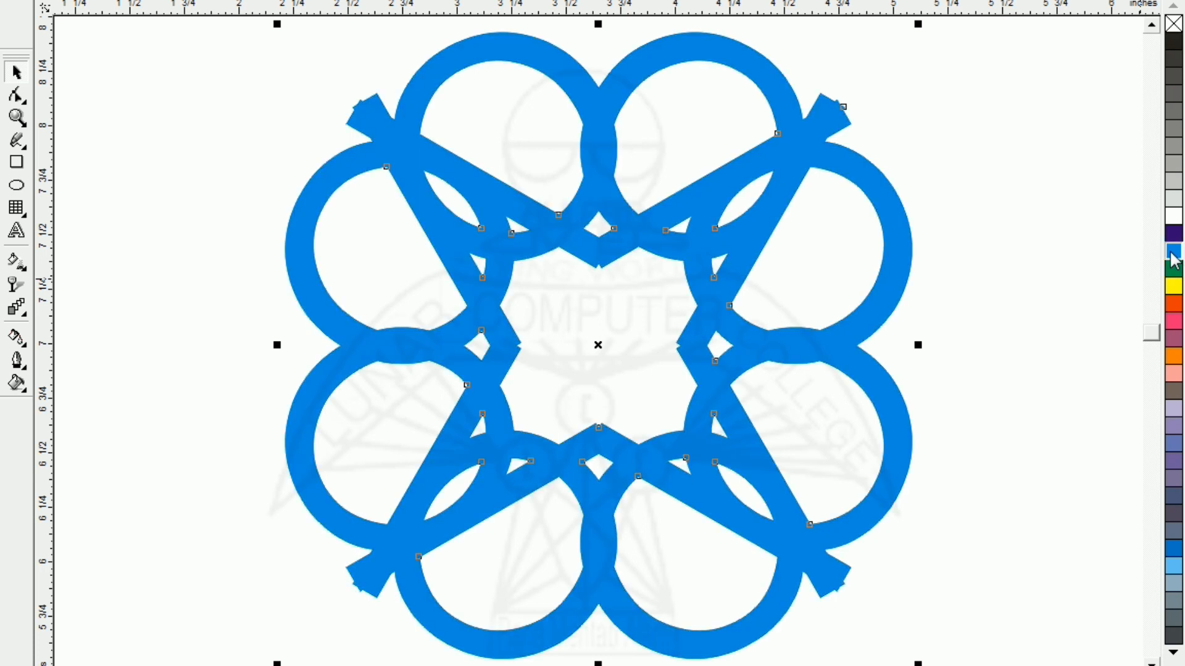
- Add the letter p as artistic text in the empty center of the blue ornament
{"action": "left_click", "coordinate": [988, 404]}
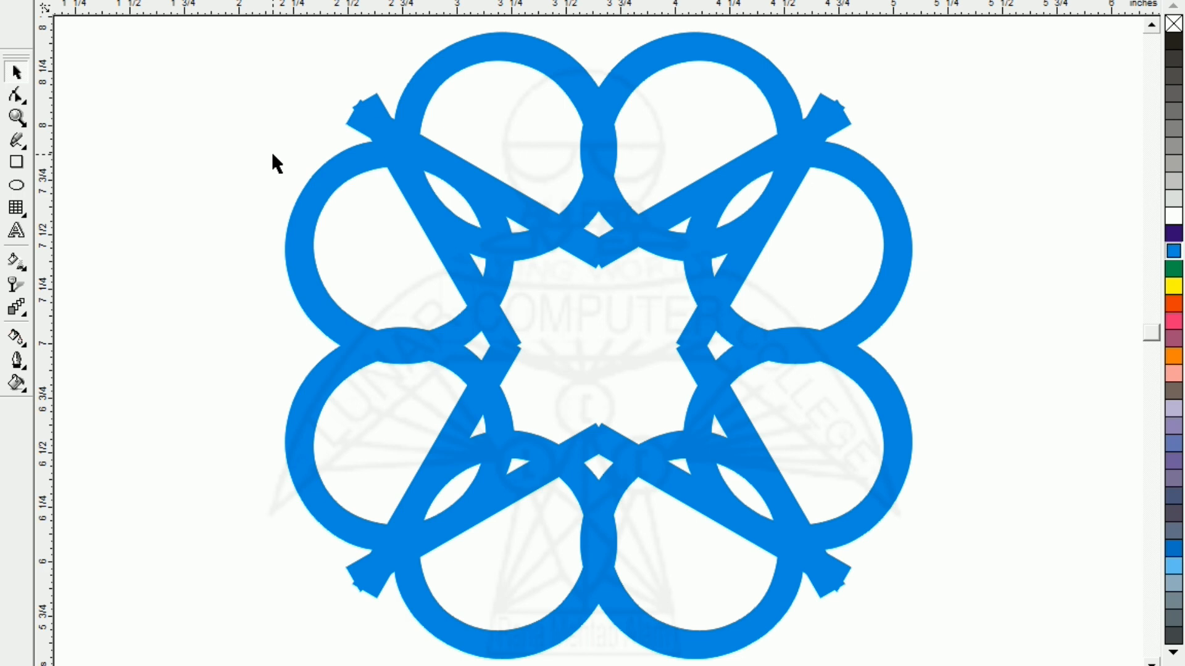
{"action": "key", "text": "F3"}
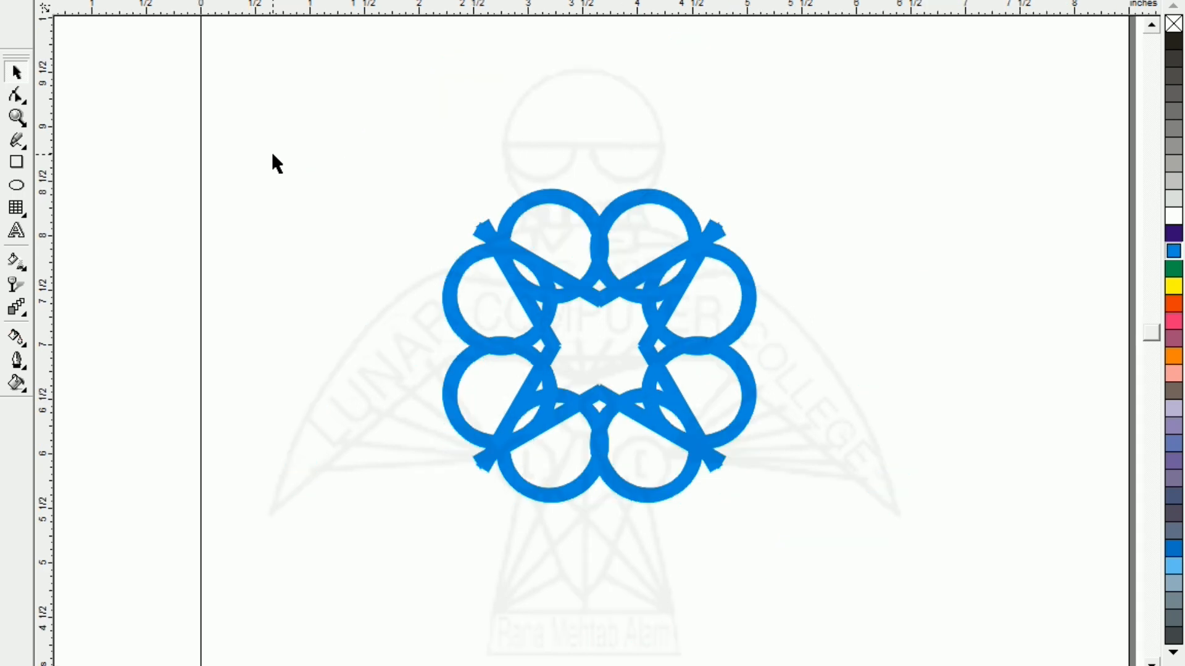
{"action": "left_click", "coordinate": [17, 231]}
{"action": "left_click", "coordinate": [590, 336]}
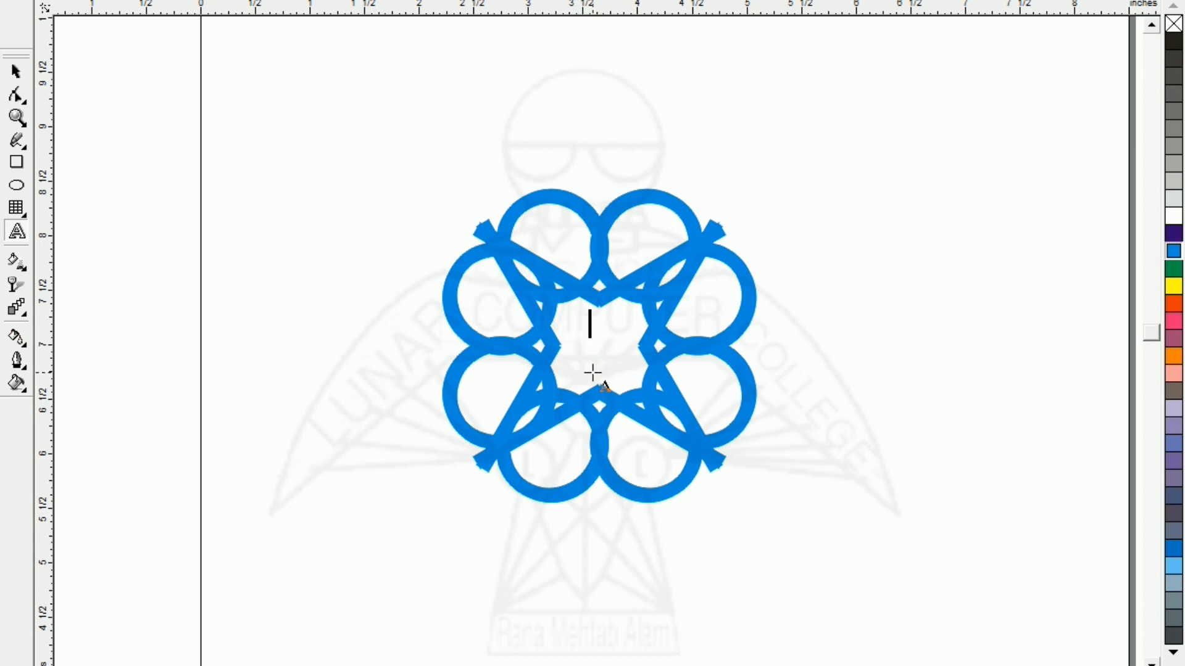
{"action": "type", "text": "p"}
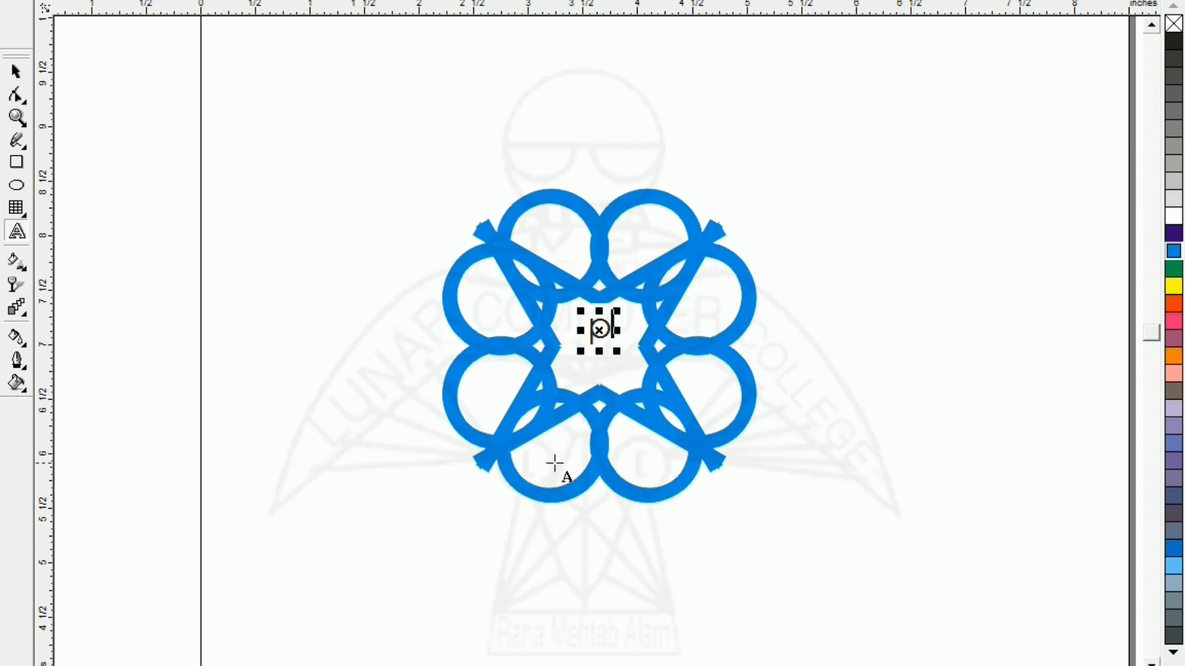
{"action": "left_click", "coordinate": [9, 72]}
{"action": "key", "text": "Escape"}
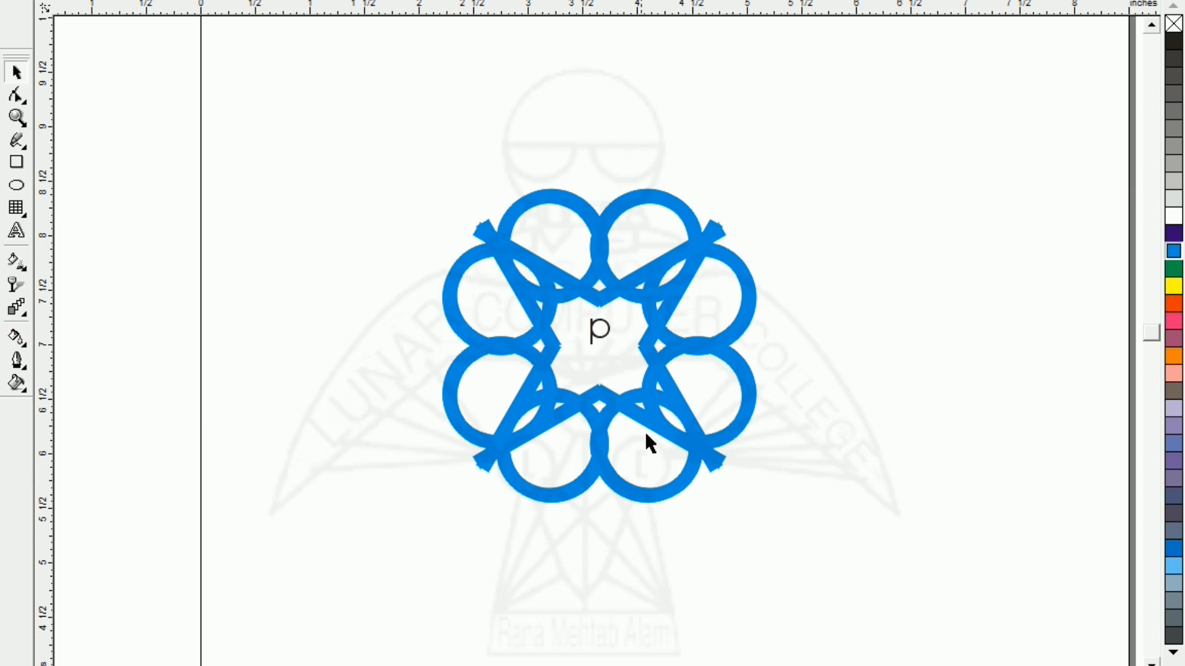
- Enlarge the letter p slightly inside the ornament's center
{"action": "left_click", "coordinate": [603, 333]}
{"action": "left_click_drag", "start_coordinate": [617, 350], "coordinate": [626, 373]}
{"action": "left_click", "coordinate": [366, 317]}
- Move the ornament and its center letter together about 2.2 inches left, near the page's left edge
{"action": "left_click_drag", "start_coordinate": [372, 124], "coordinate": [880, 569]}
{"action": "left_click_drag", "start_coordinate": [604, 338], "coordinate": [366, 349]}
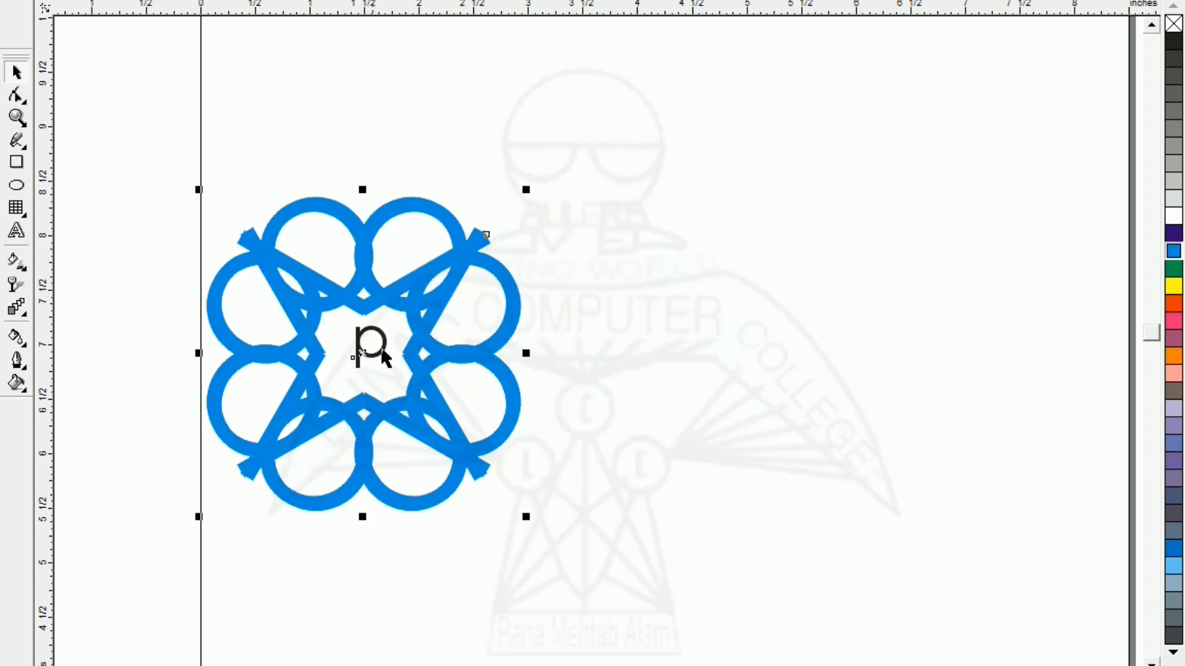
{"action": "left_click", "coordinate": [677, 291]}
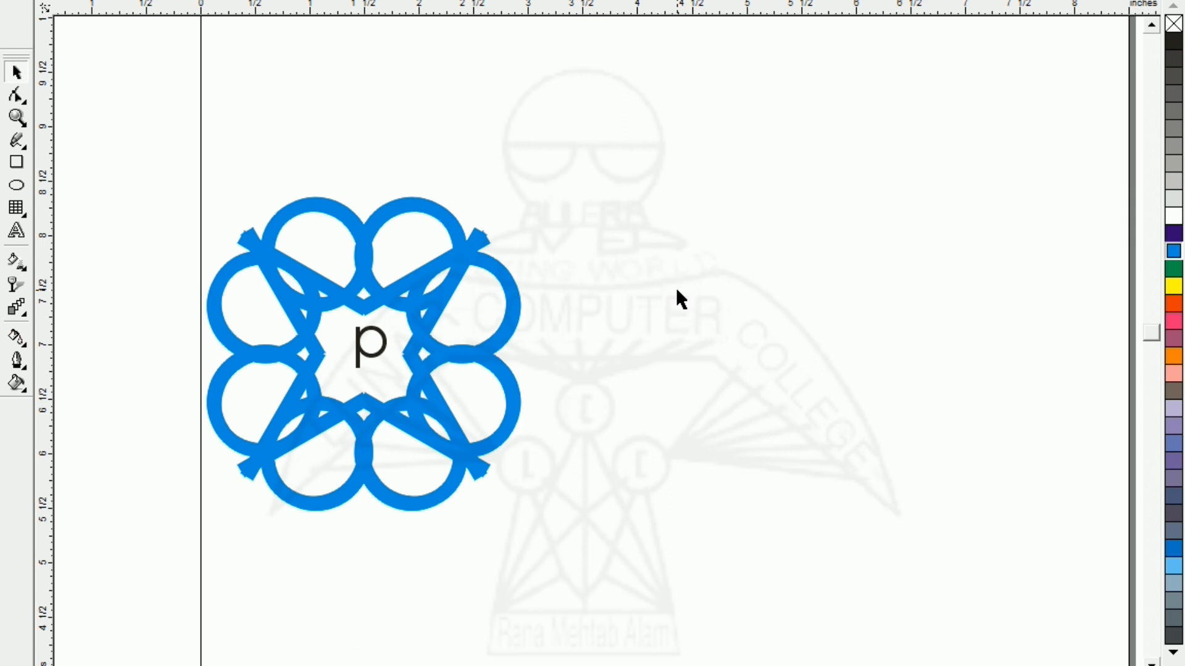